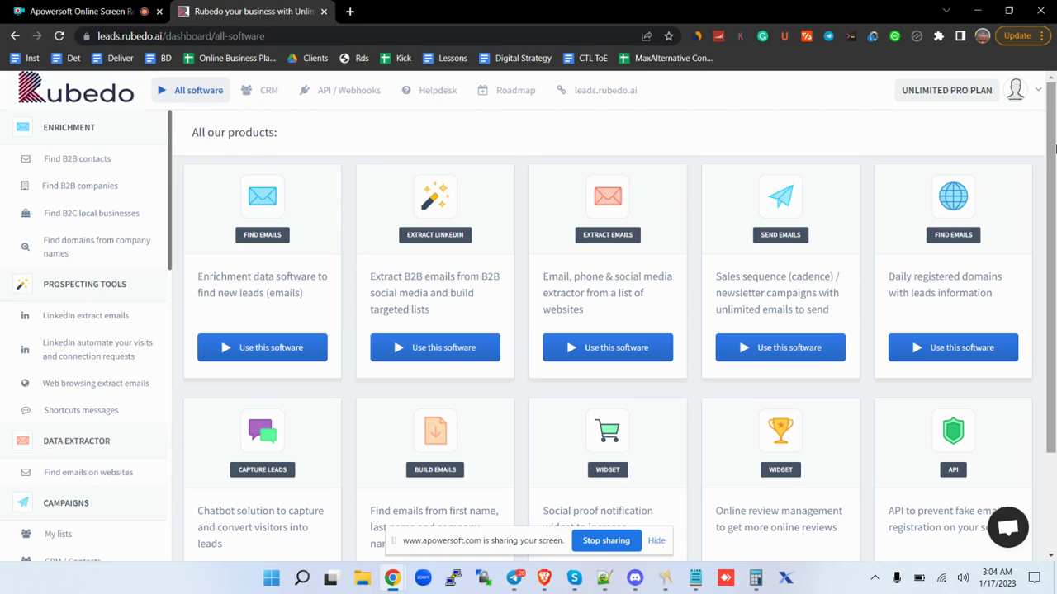
Open CRM > Access to all contacts, switch to Senders (SMTP), and scroll the connected senders.
left_click_drag(1053, 147, 1054, 279)
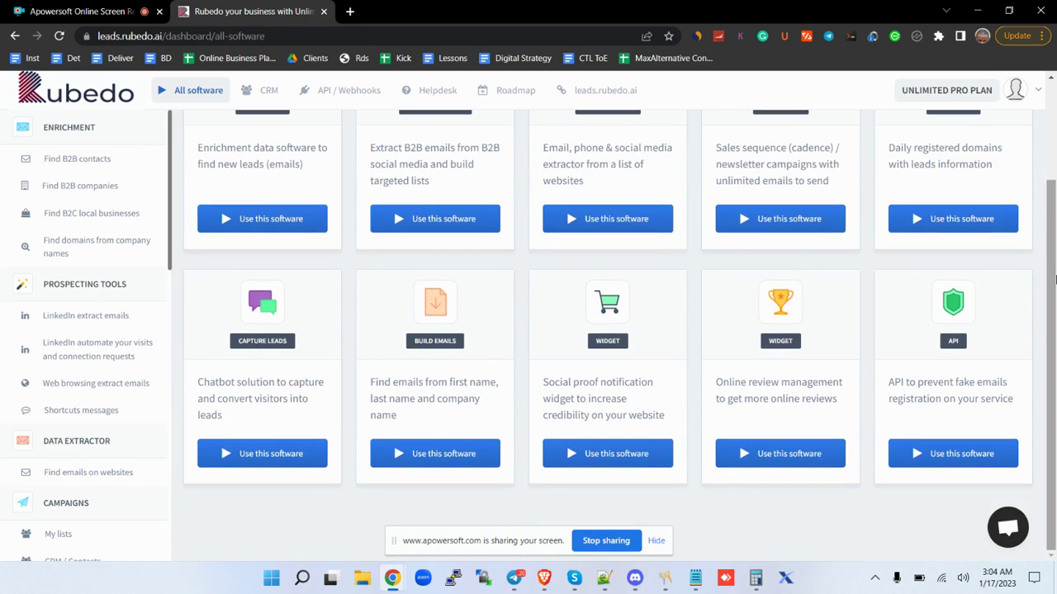
left_click_drag(1054, 280, 1053, 191)
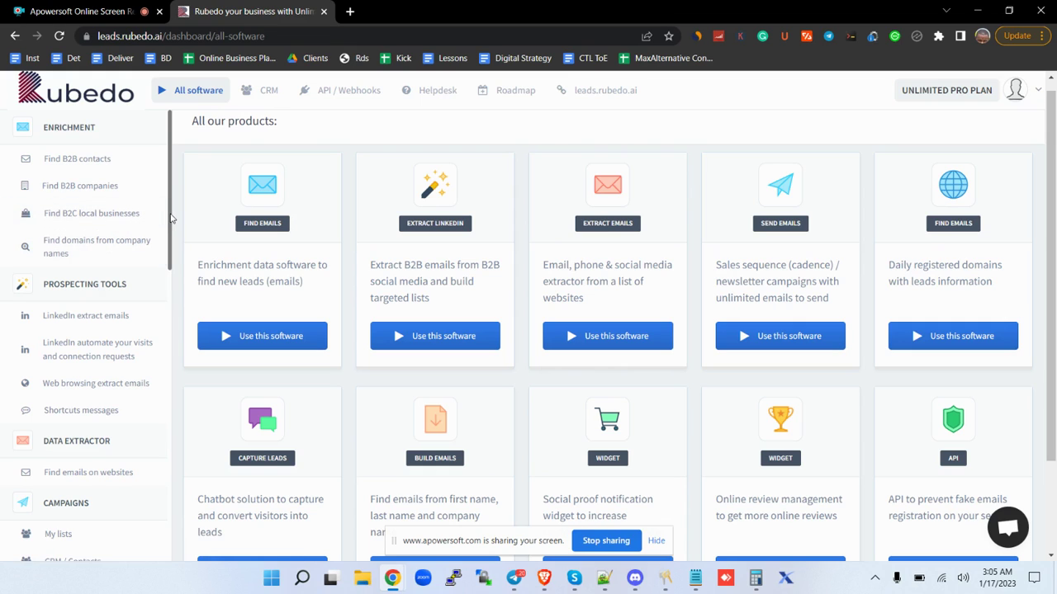
scroll(171, 247, "down", 1)
scroll(171, 250, "down", 1)
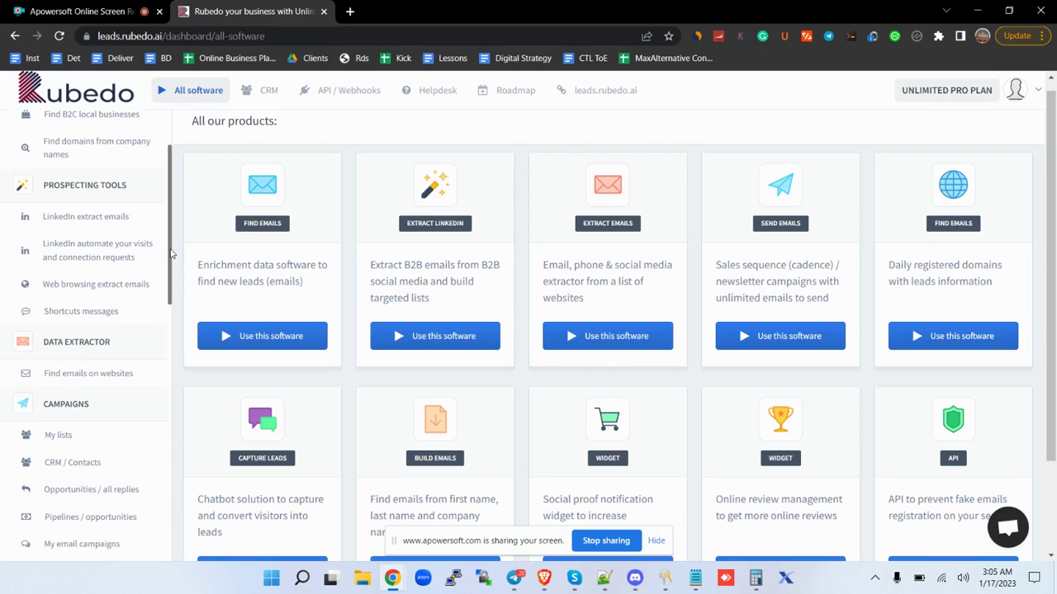
scroll(171, 253, "down", 2)
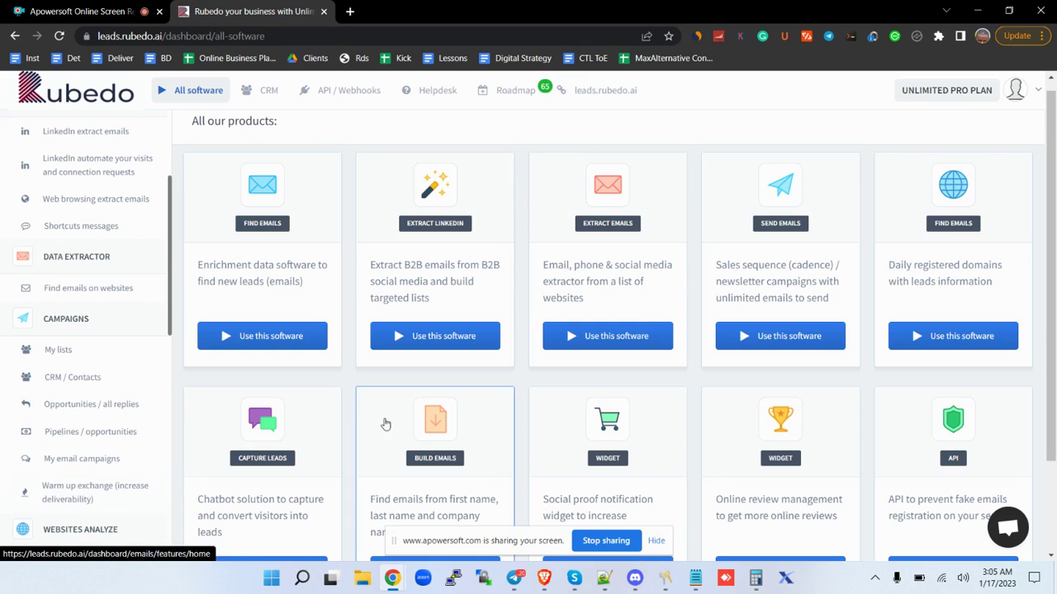
left_click_drag(1055, 228, 1055, 182)
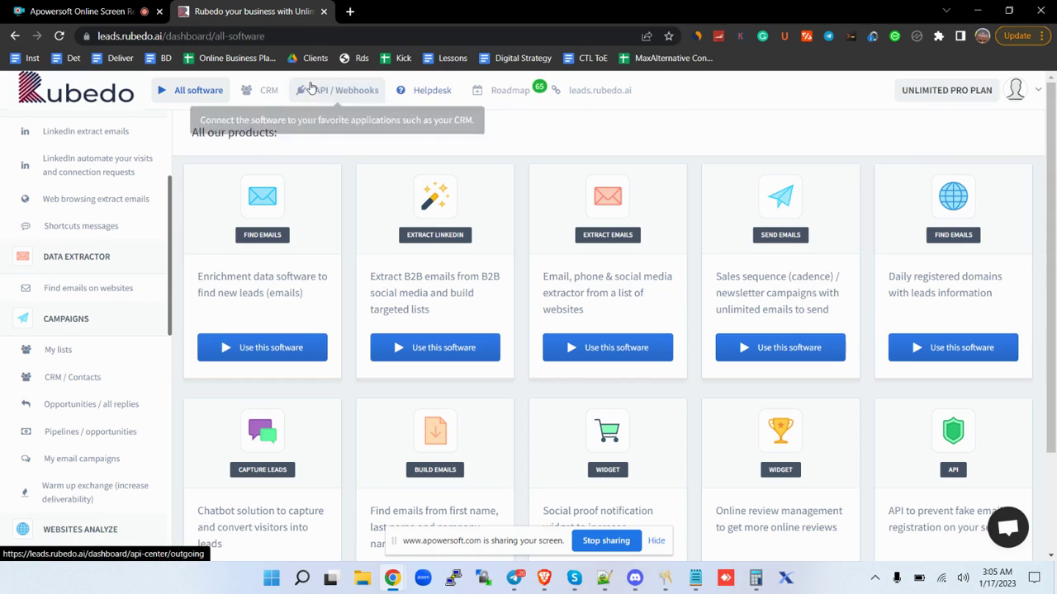
mouse_move(266, 91)
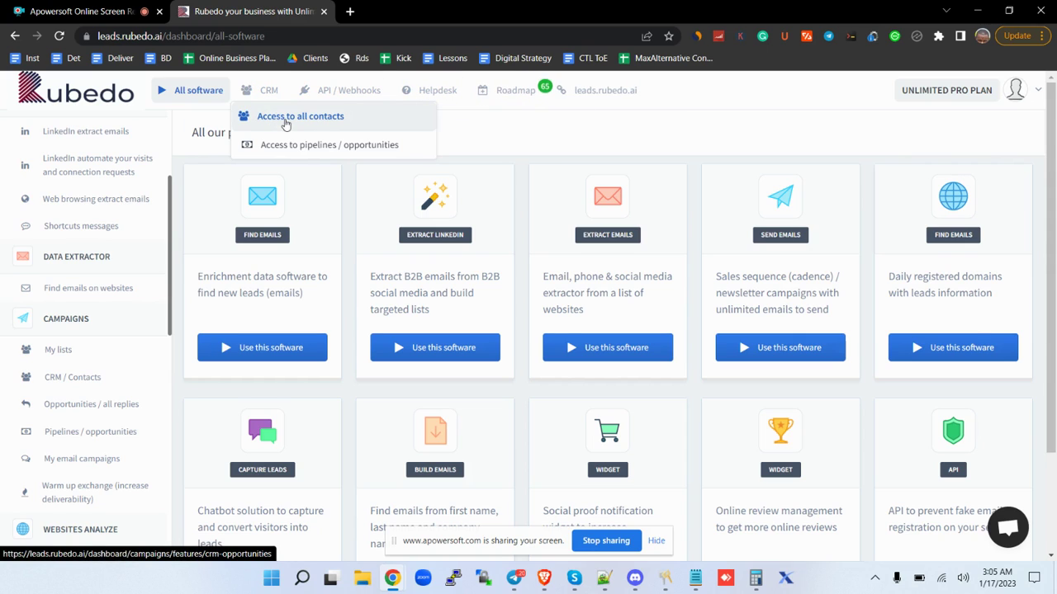
left_click(286, 122)
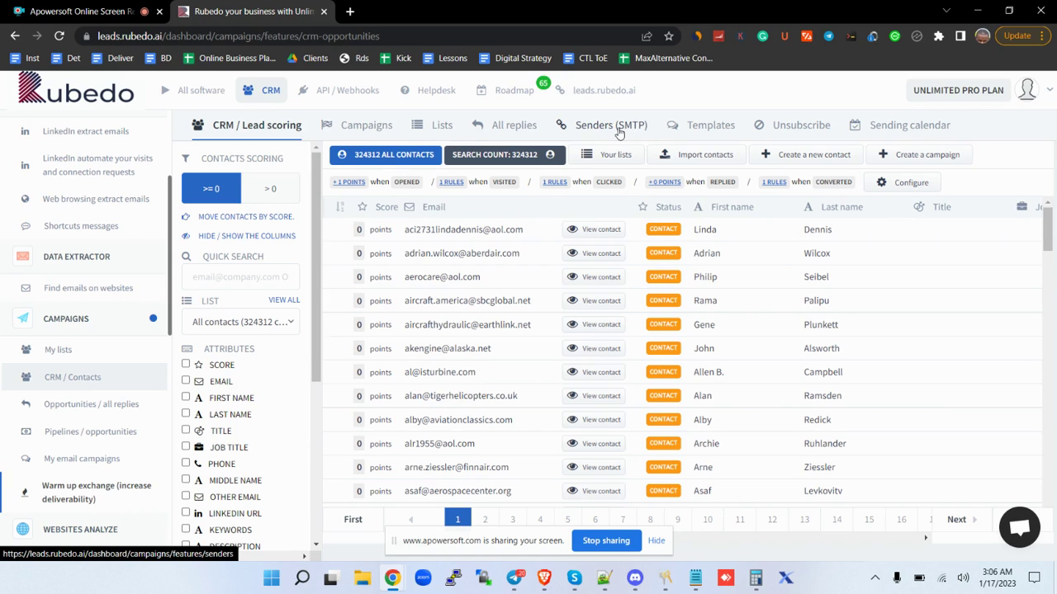
left_click(611, 126)
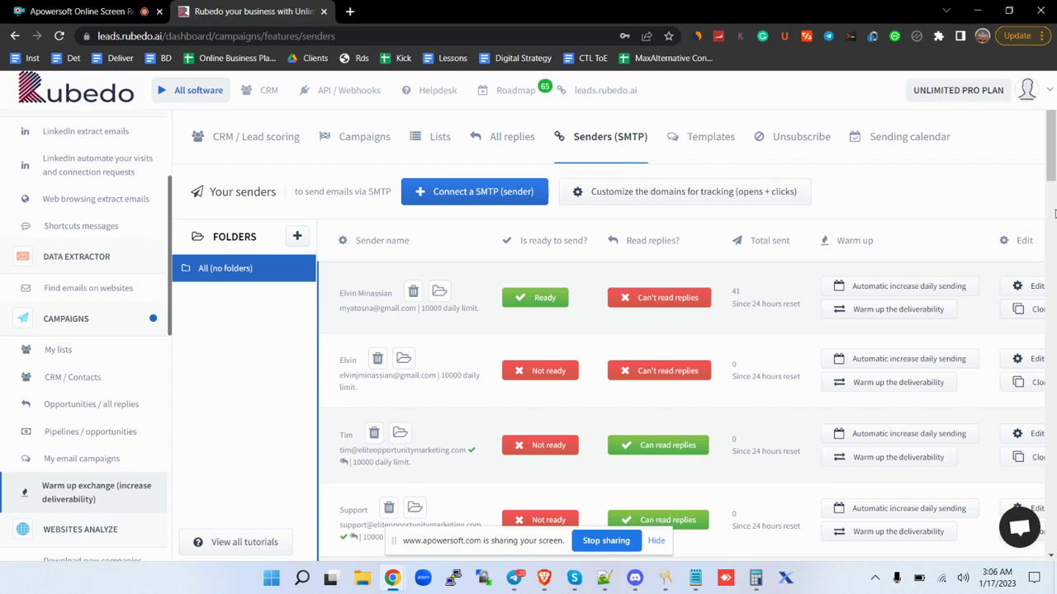
scroll(1053, 214, "down", 5)
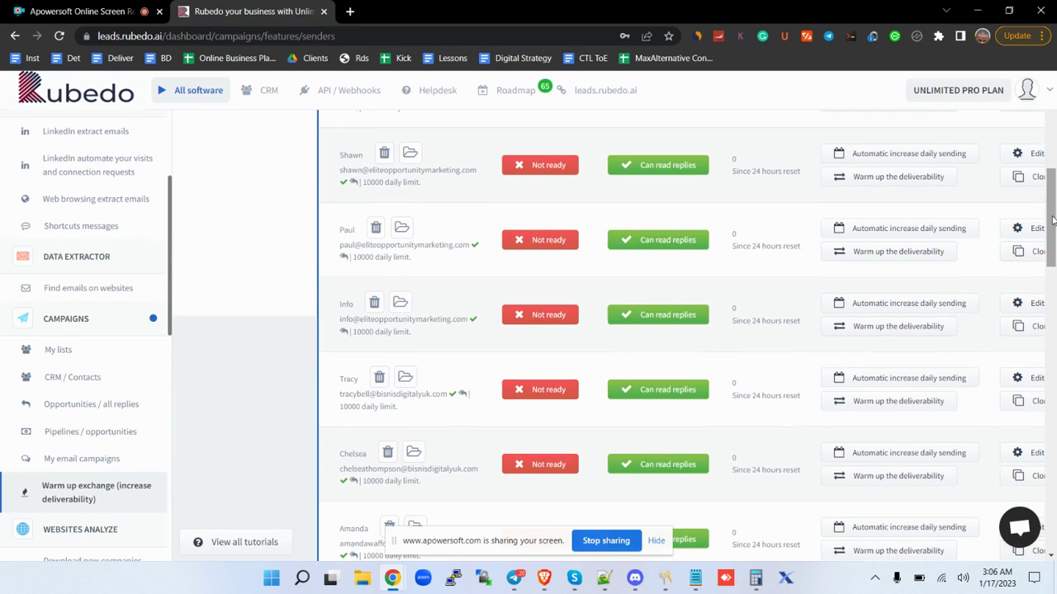
left_click_drag(1053, 219, 1053, 532)
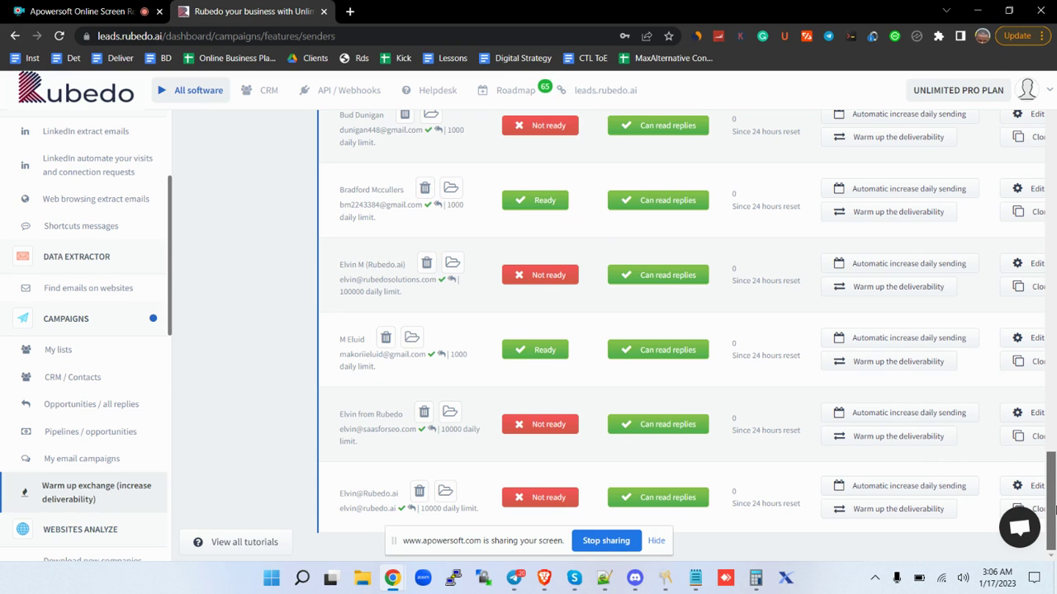
left_click_drag(1053, 512, 1026, 113)
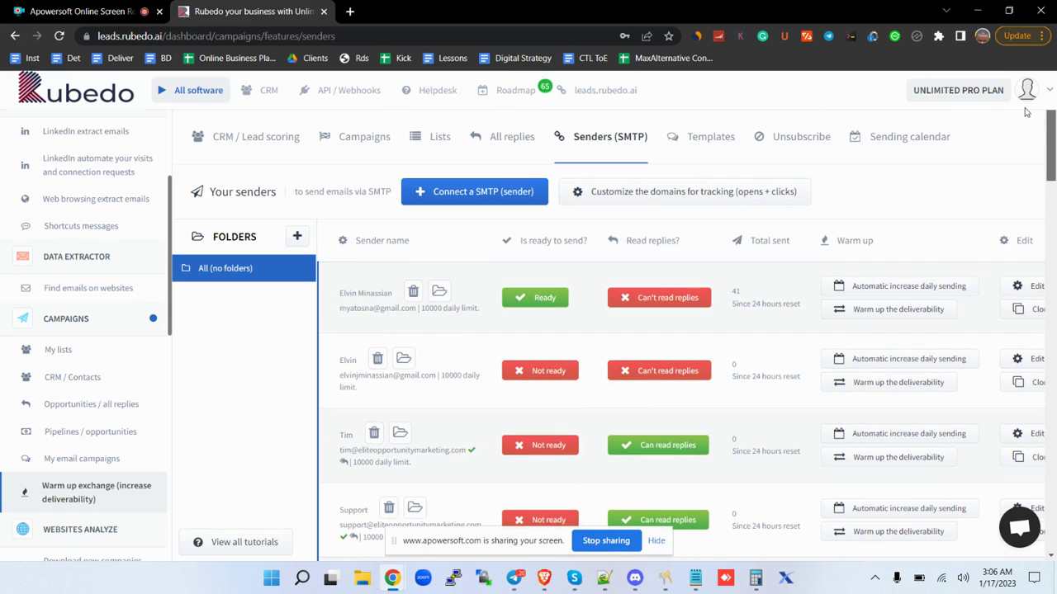
Start a new SMTP sender and name it 'Custom SMTP (atosna.net)'.
left_click(485, 195)
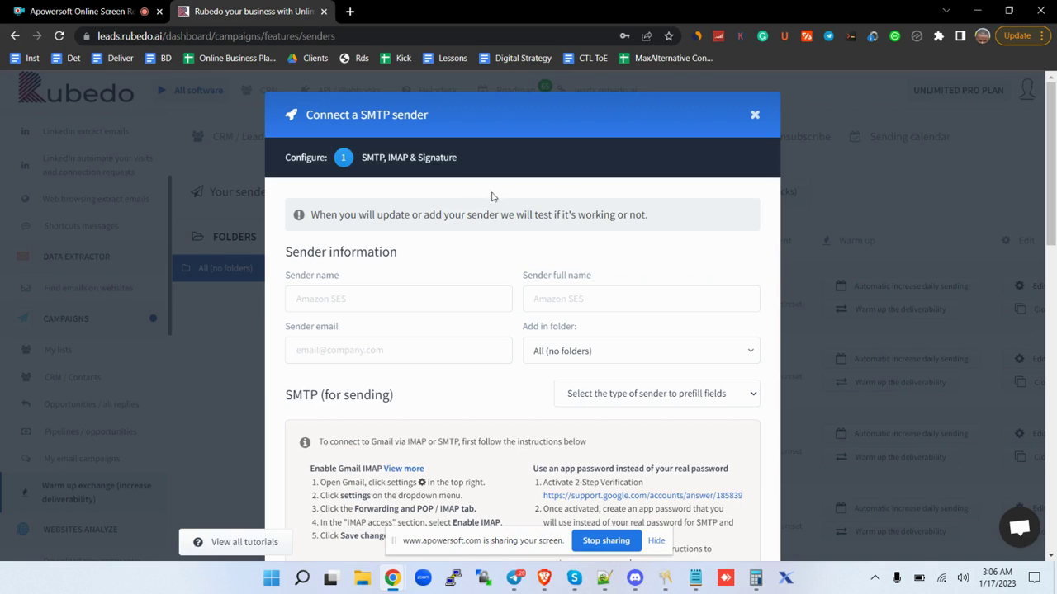
left_click(404, 298)
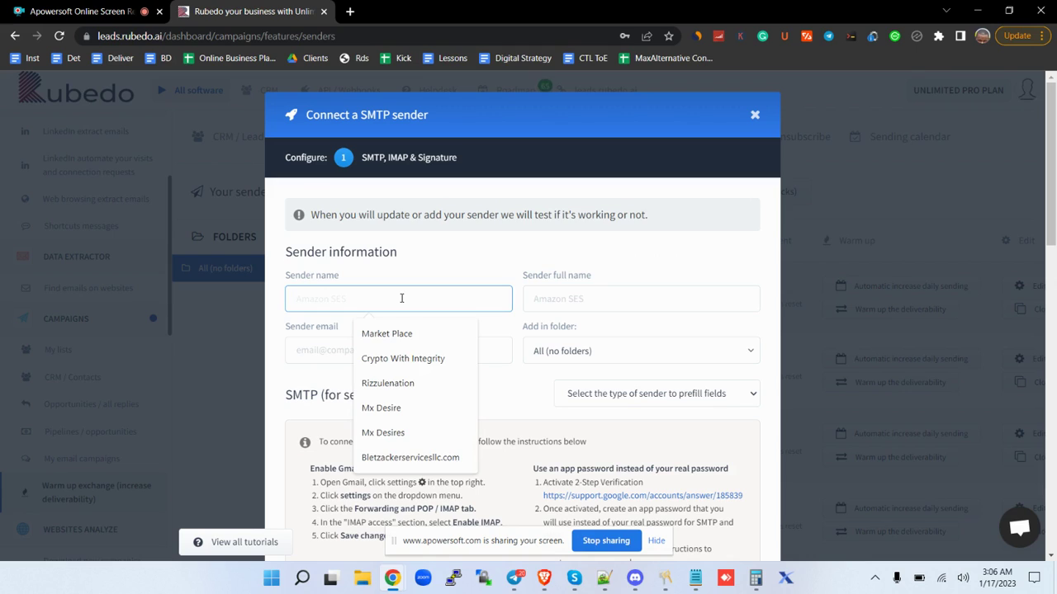
type("Cus")
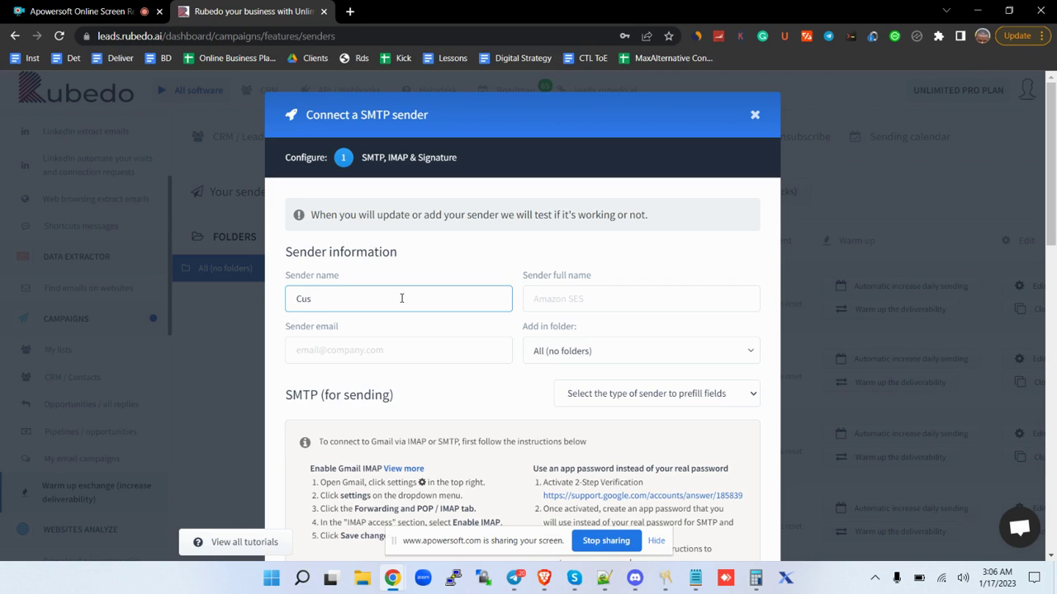
type("tom SMTP (atsna")
key("BackSpace")
key("BackSpace")
key("BackSpace")
type("osna.net)")
Enter the sender's full name and e-mail address.
left_click(565, 306)
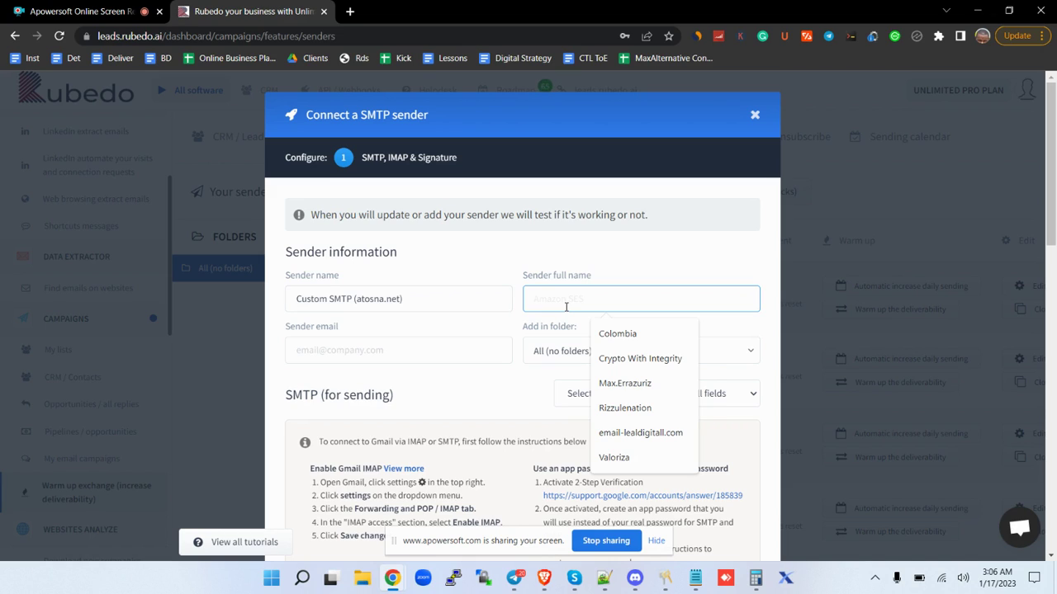
type("Elvin")
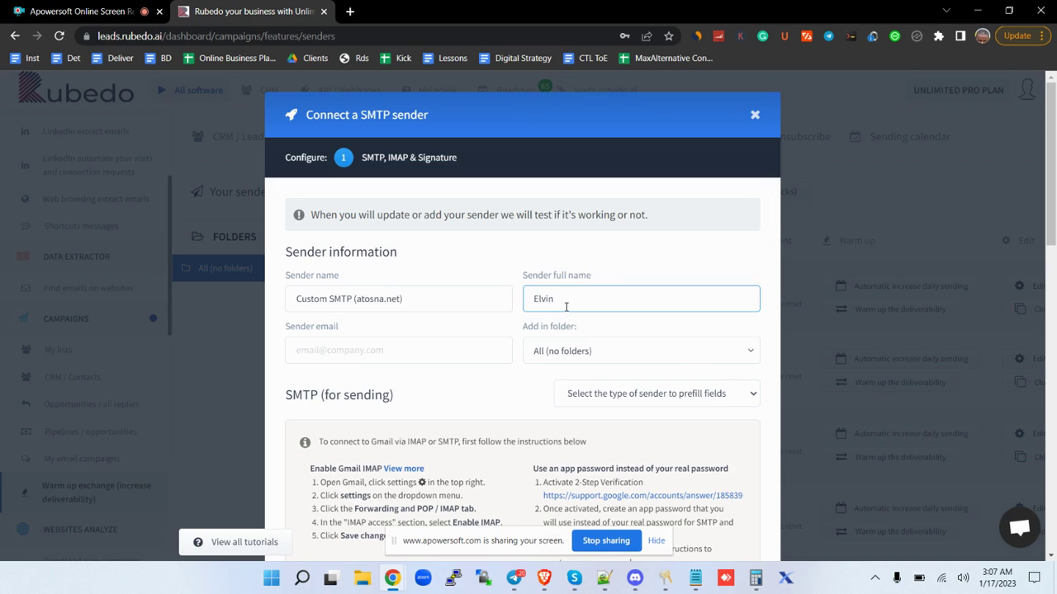
left_click(439, 349)
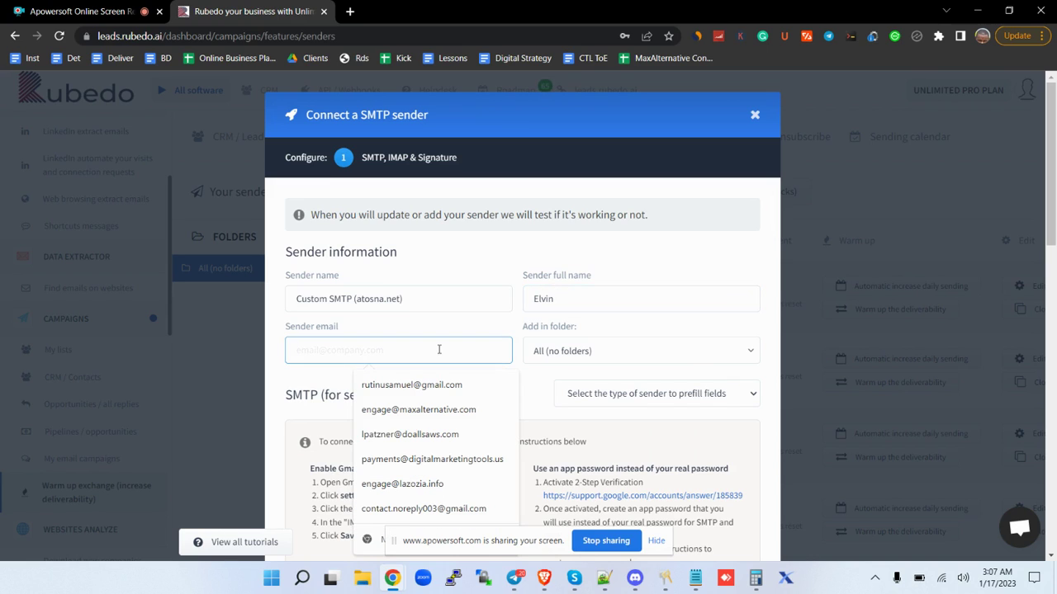
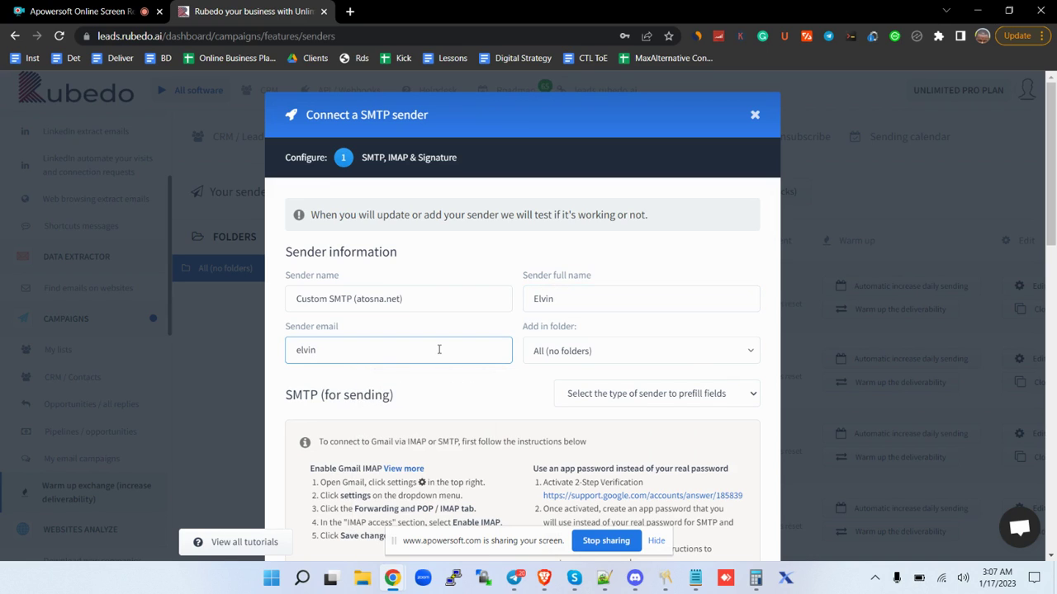
scroll(564, 309, "down", 1)
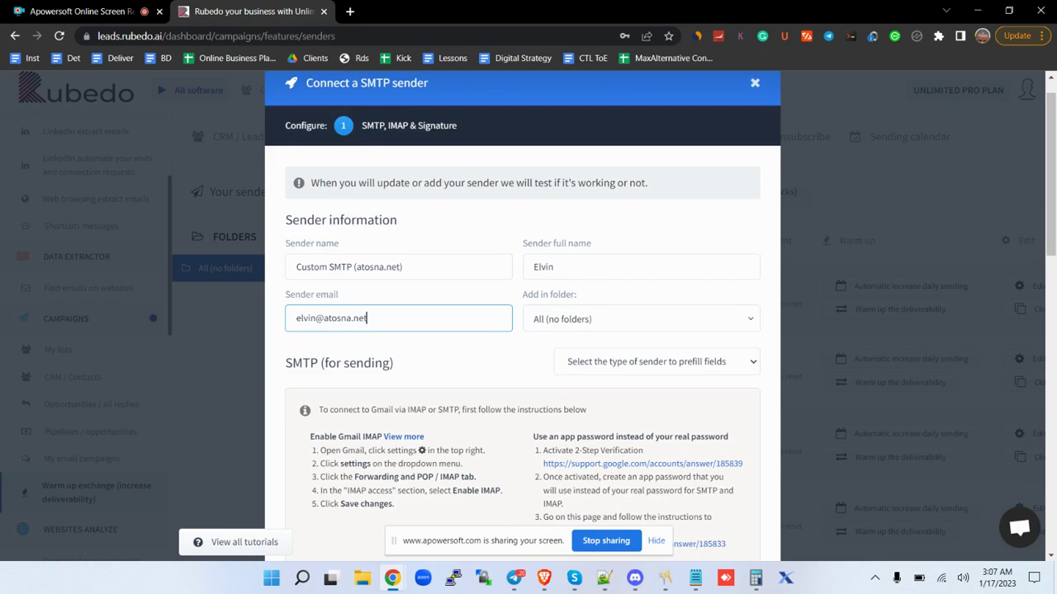
Replace the prefilled SMTP username with root and enter a new SMTP password.
scroll(560, 315, "down", 4)
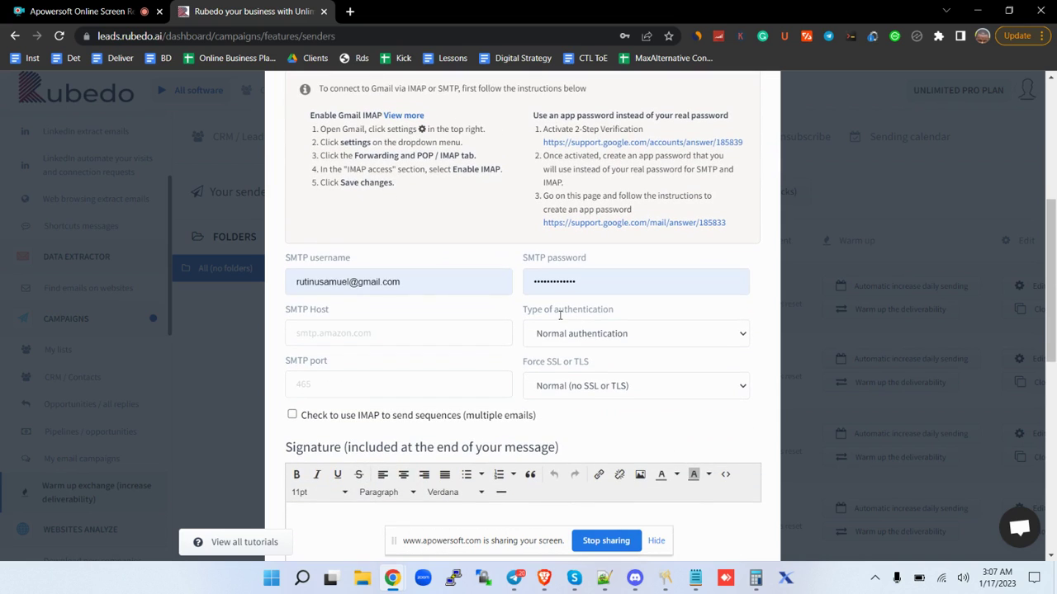
left_click(442, 285)
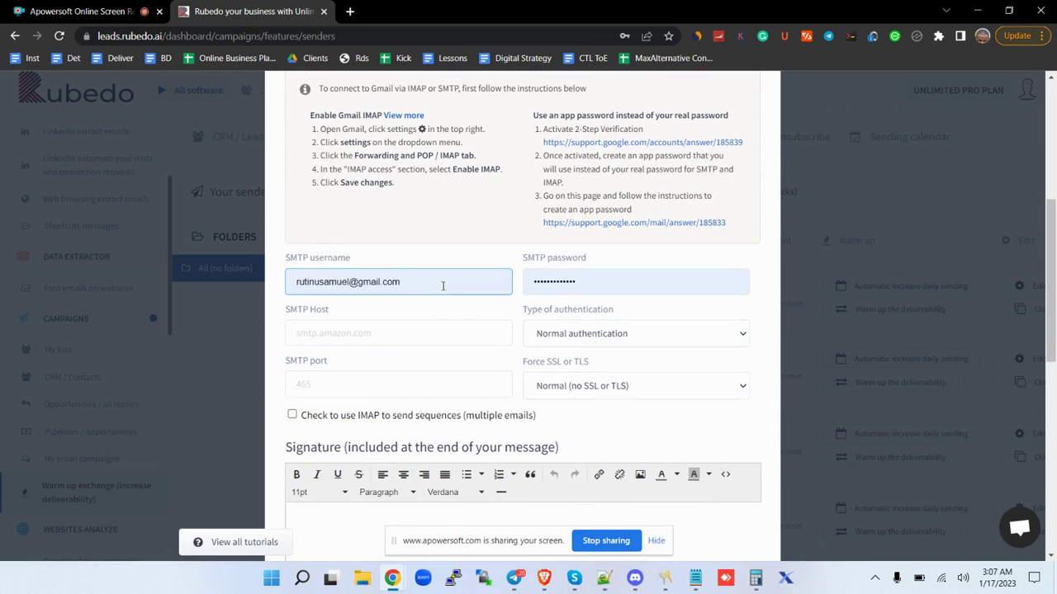
key("BackSpace")
key("BackSpace")
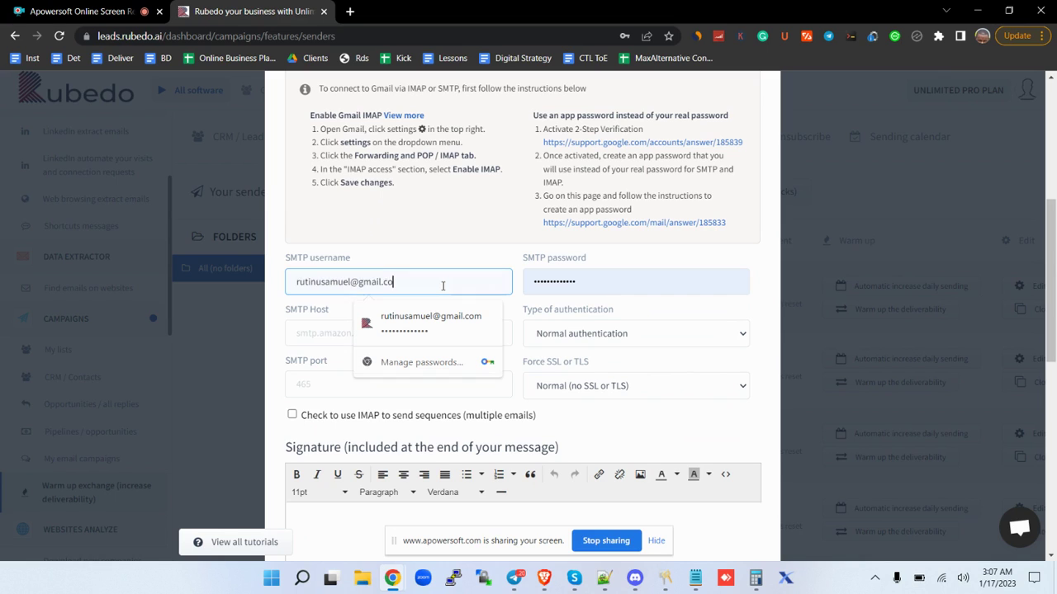
key("BackSpace")
key("BackSpace")
key("BackSpace")
key("BackSpace")
key("BackSpace")
key("BackSpace")
key("BackSpace")
key("BackSpace")
key("BackSpace")
key("BackSpace")
key("BackSpace")
key("BackSpace")
key("BackSpace")
key("BackSpace")
key("BackSpace")
key("BackSpace")
key("BackSpace")
key("BackSpace")
key("BackSpace")
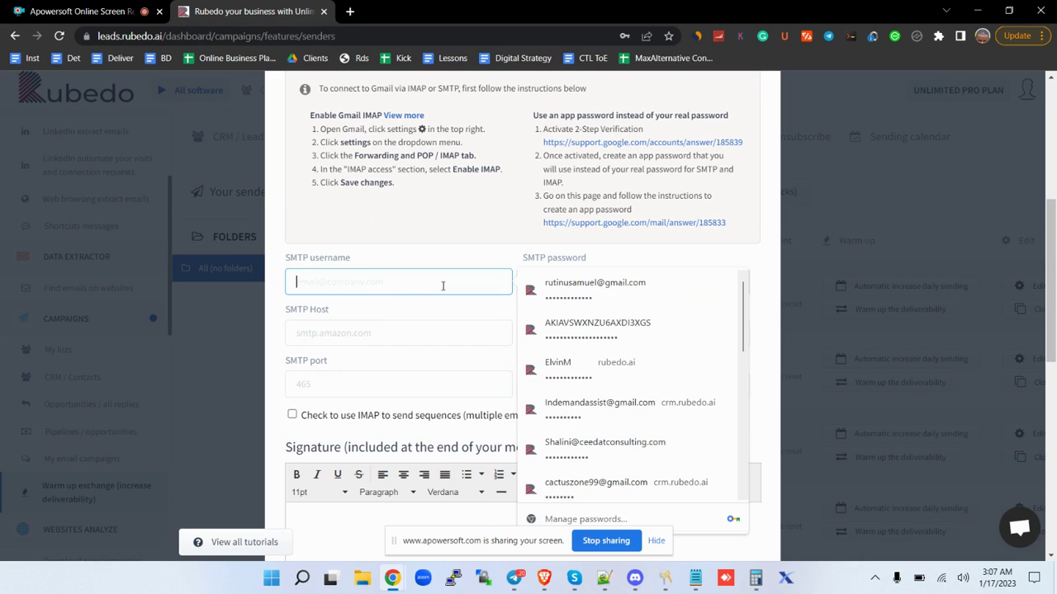
type("root")
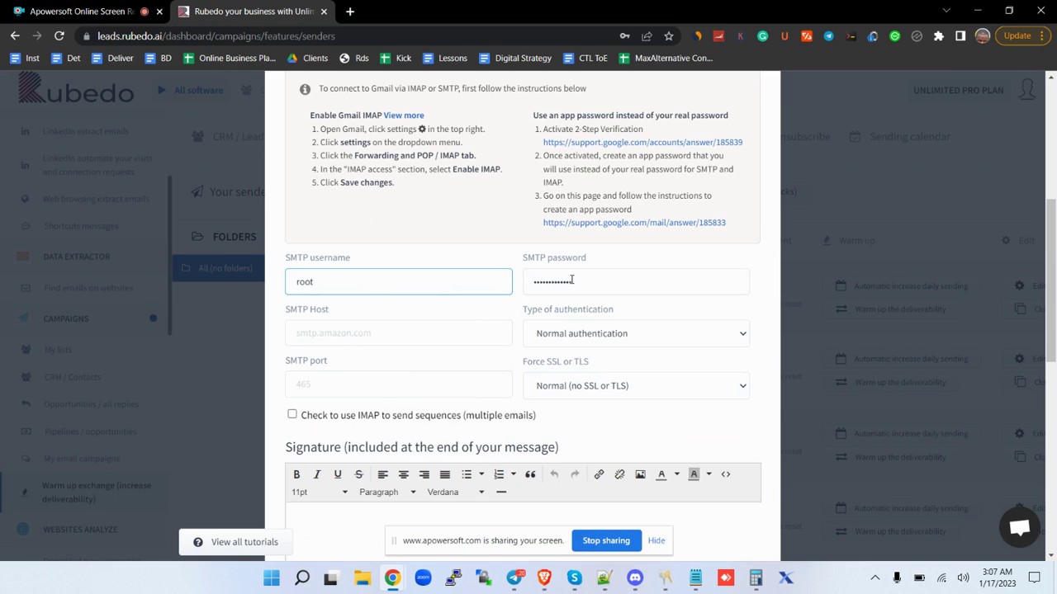
key("Tab")
key("BackSpace")
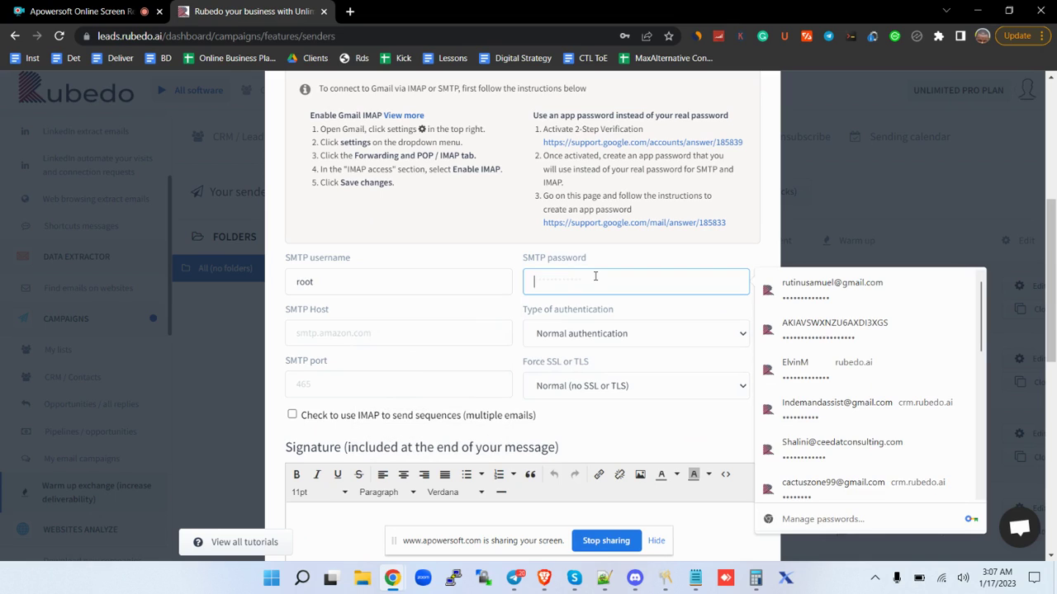
type("••••••••")
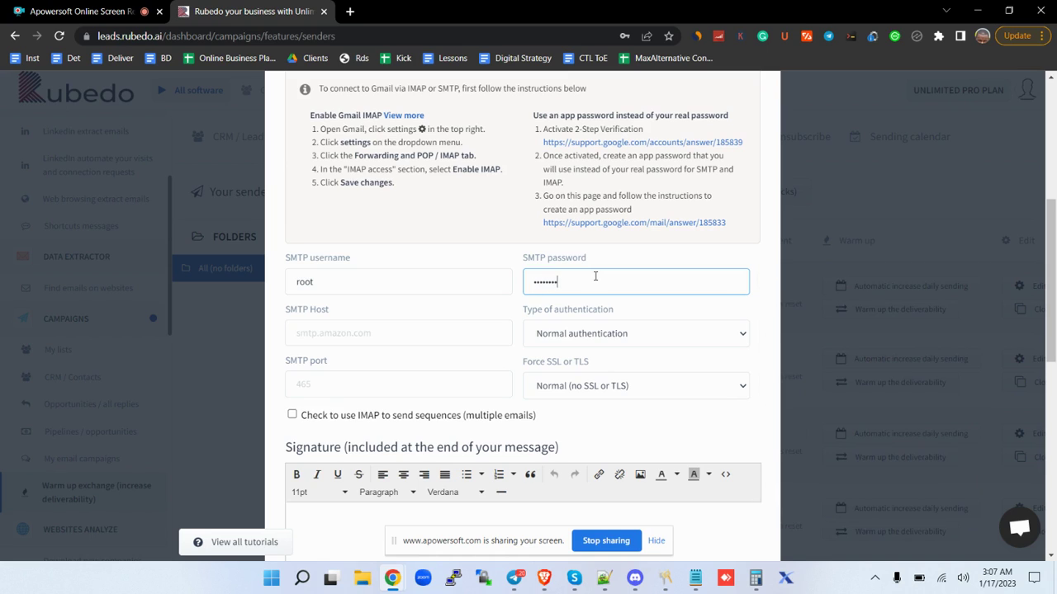
Set the SMTP port to 587 and move to the SMTP Host field.
left_click(389, 377)
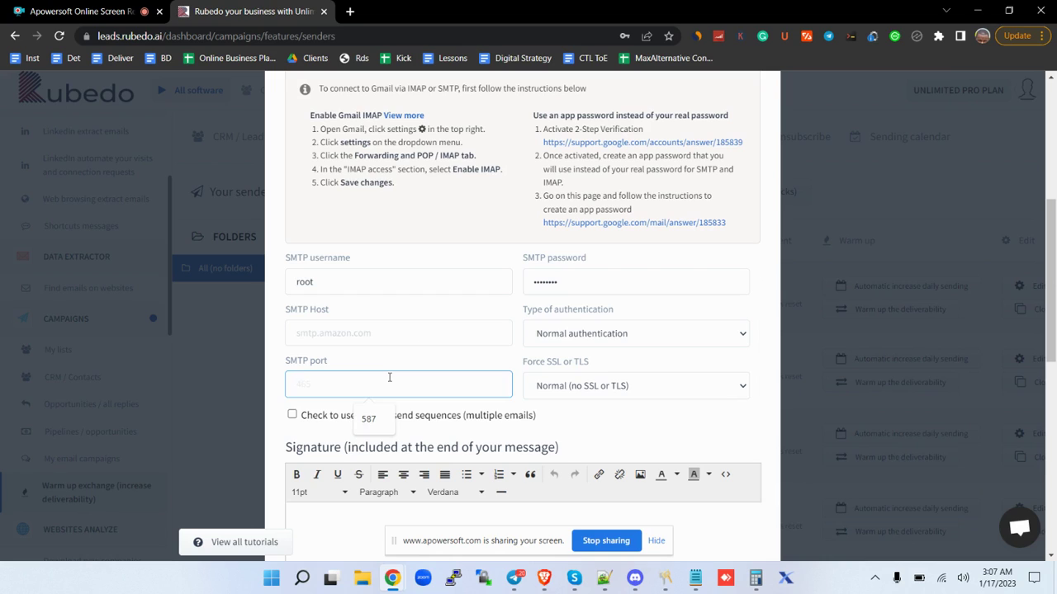
left_click(374, 418)
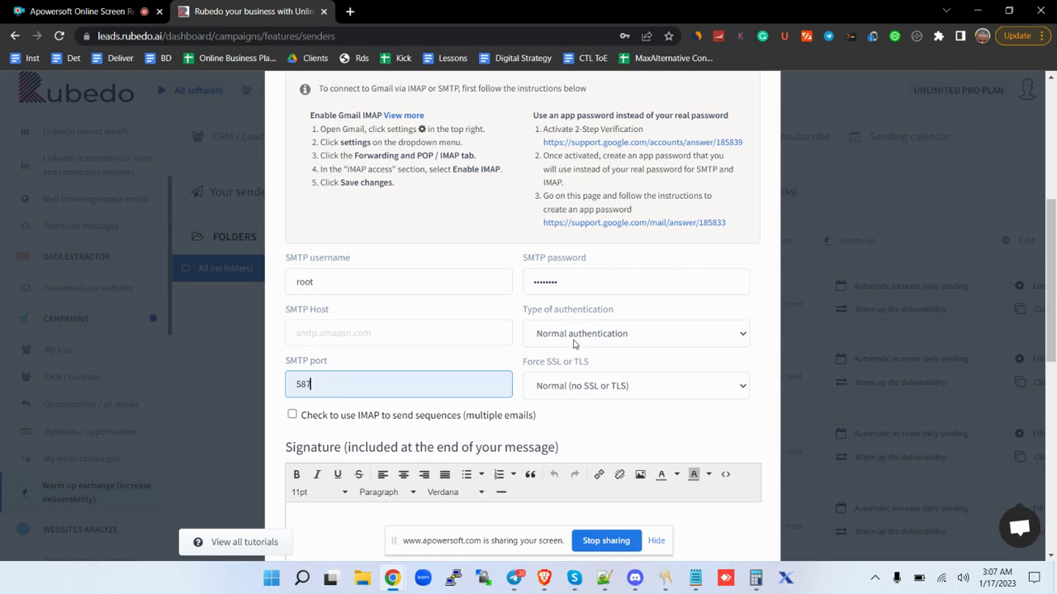
left_click(408, 331)
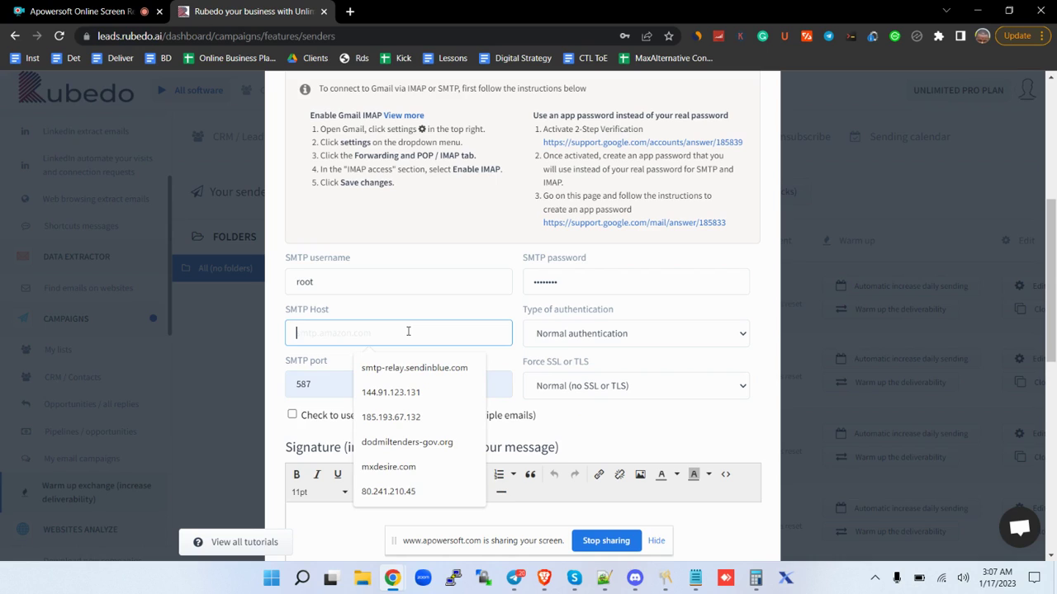
mouse_move(398, 582)
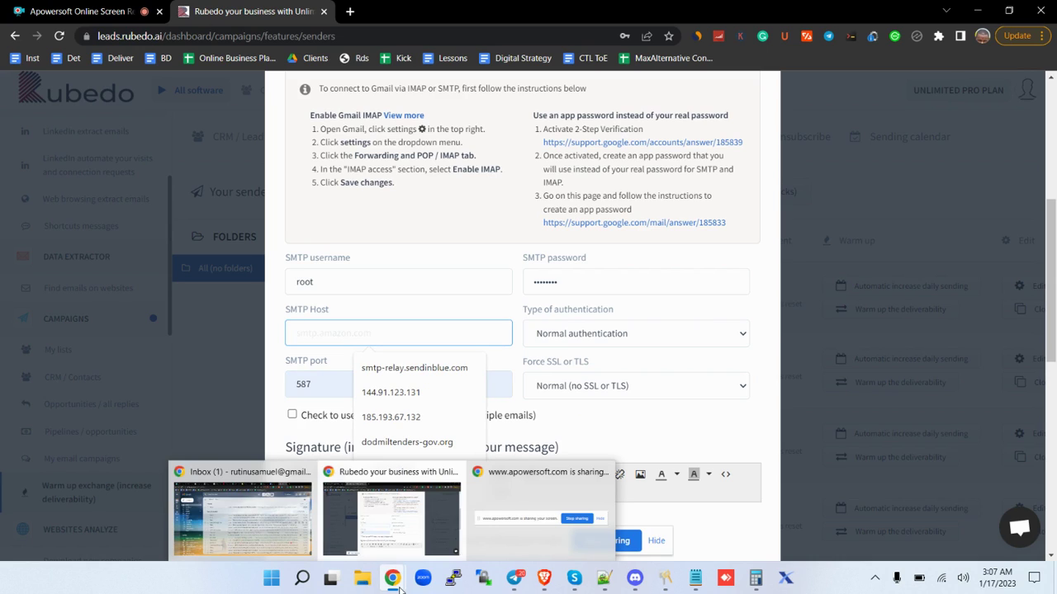
Copy 167.114.2.233 from the Google Docs notes and return to the Rubedo SMTP Host field.
left_click(261, 524)
left_click(760, 12)
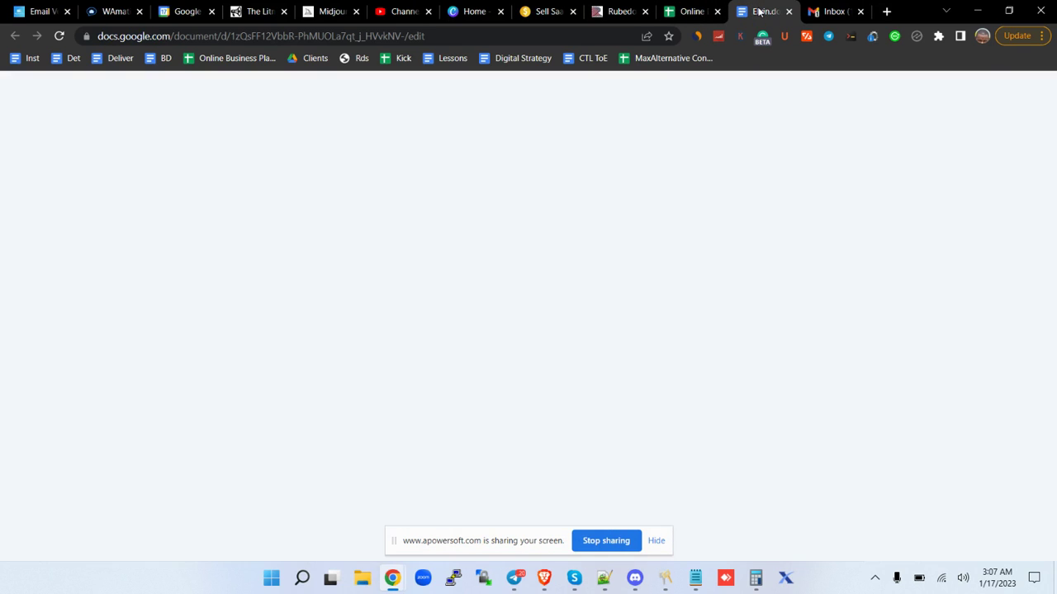
scroll(434, 174, "down", 2)
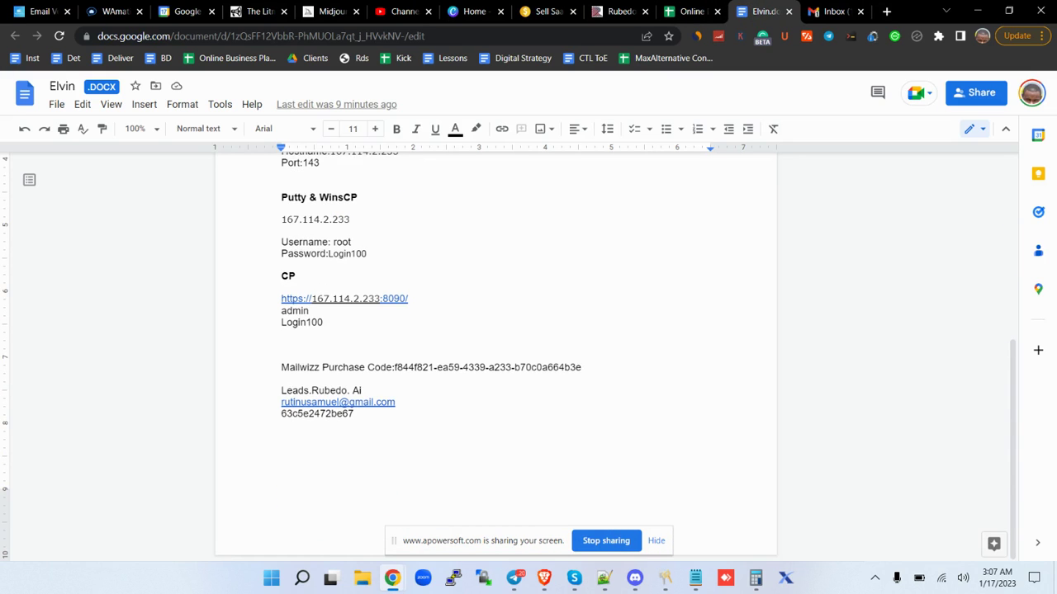
triple_click(340, 217)
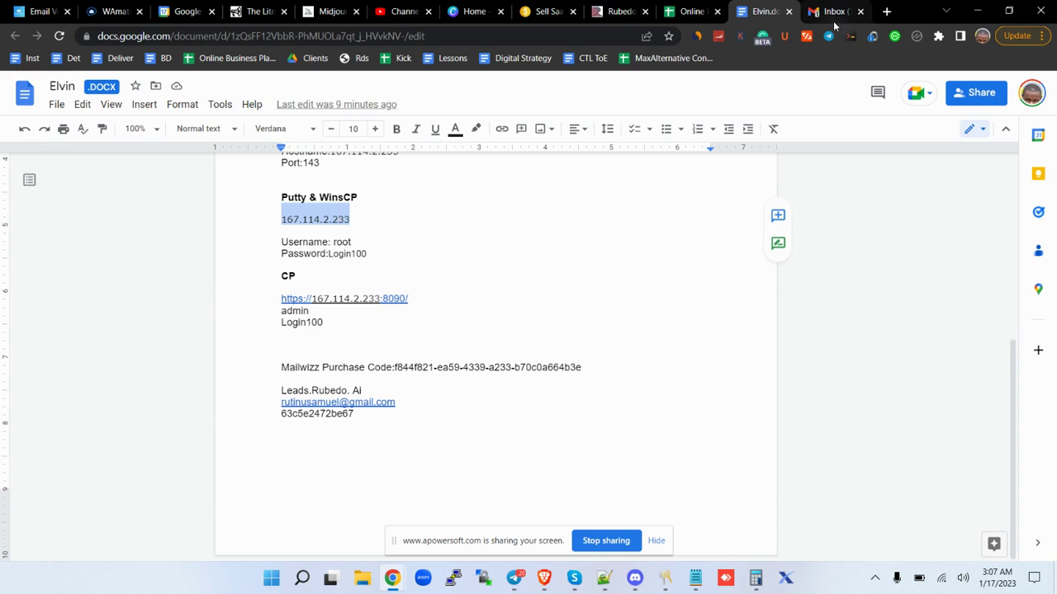
mouse_move(395, 580)
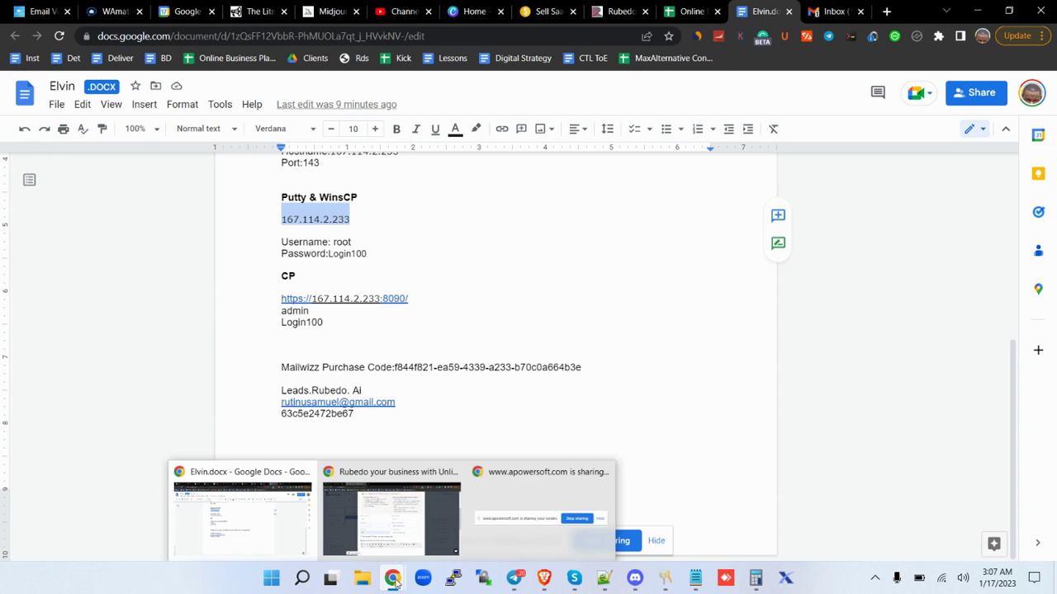
left_click(390, 515)
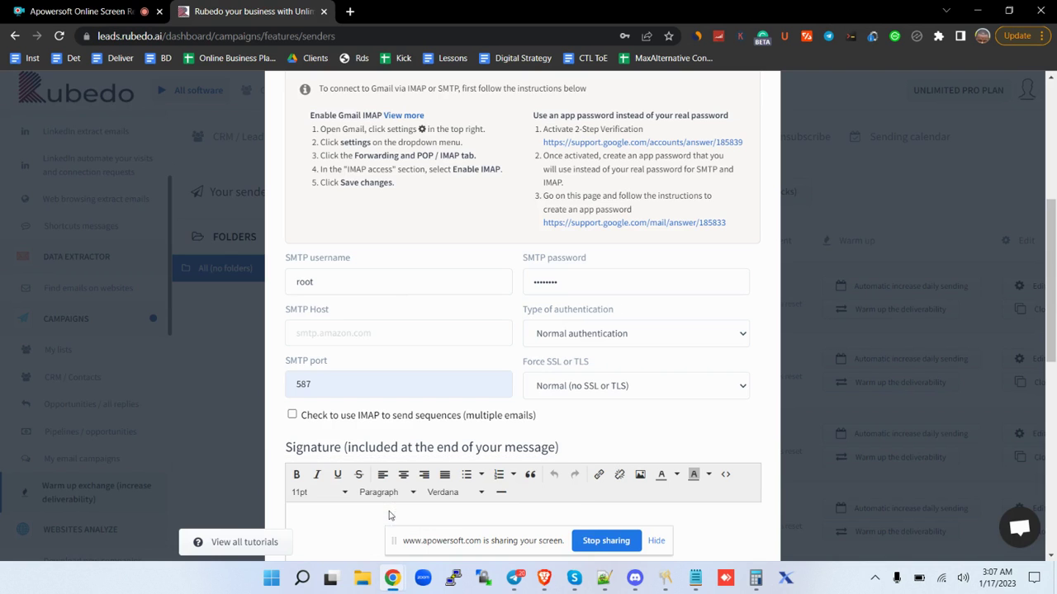
left_click(379, 333)
Paste 167.114.2.233 as the SMTP host and set the daily limit to 10000.
left_click(379, 334)
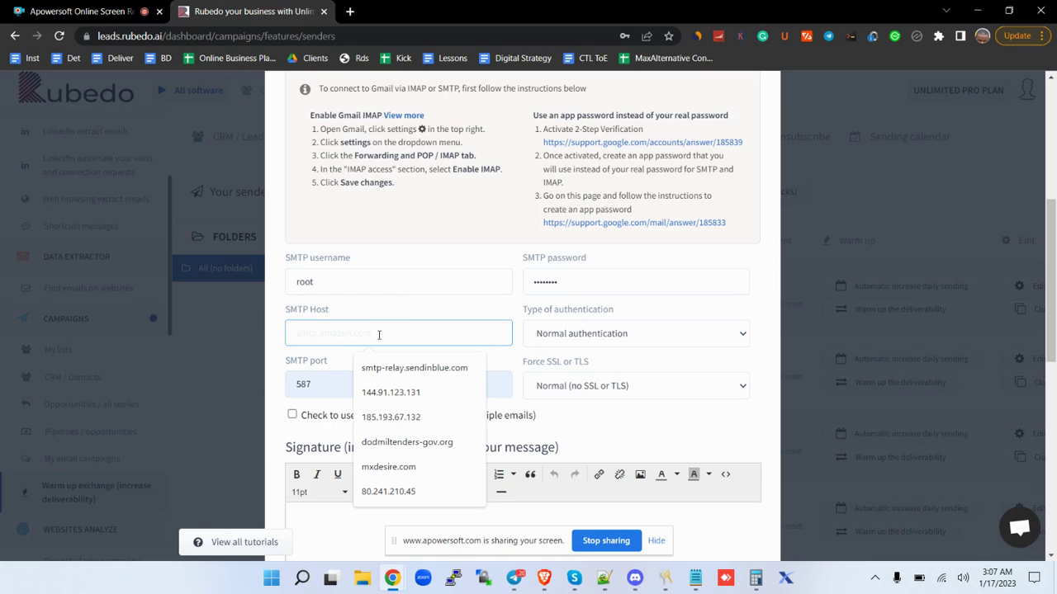
type("167.114.2.233")
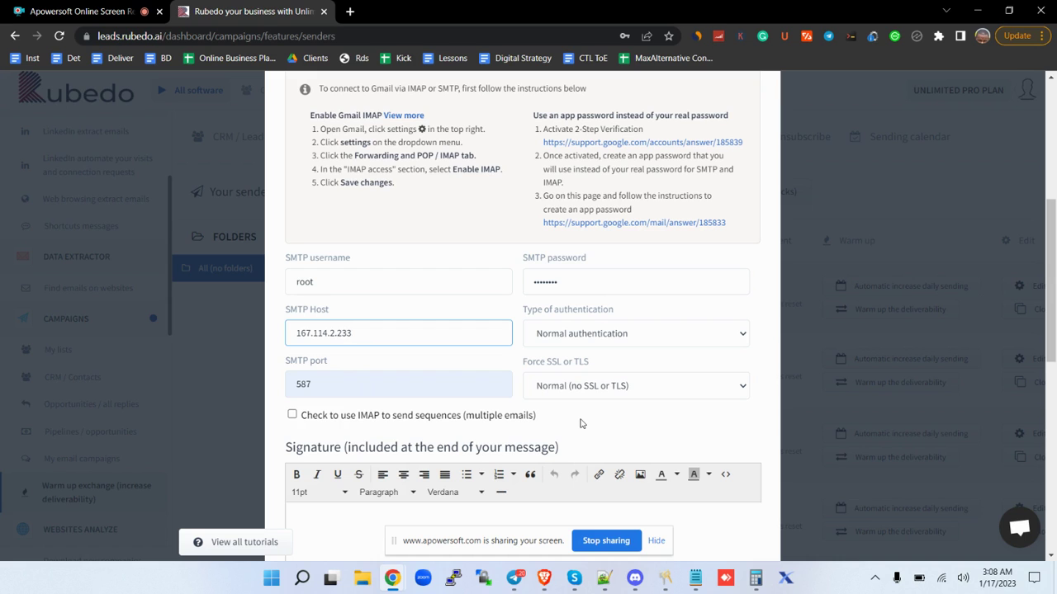
scroll(580, 423, "down", 7)
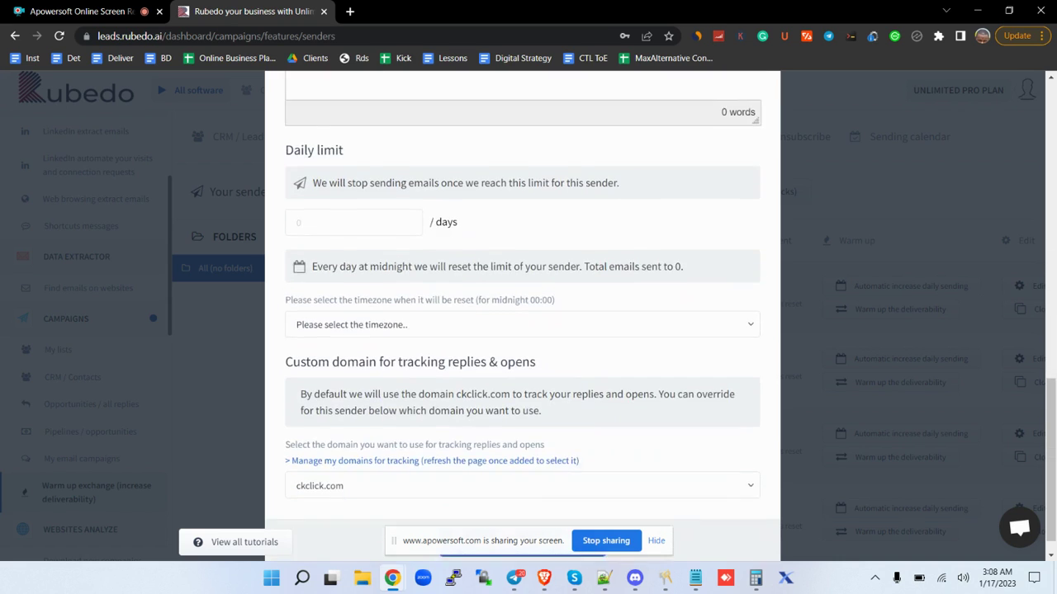
scroll(523, 314, "up", 5)
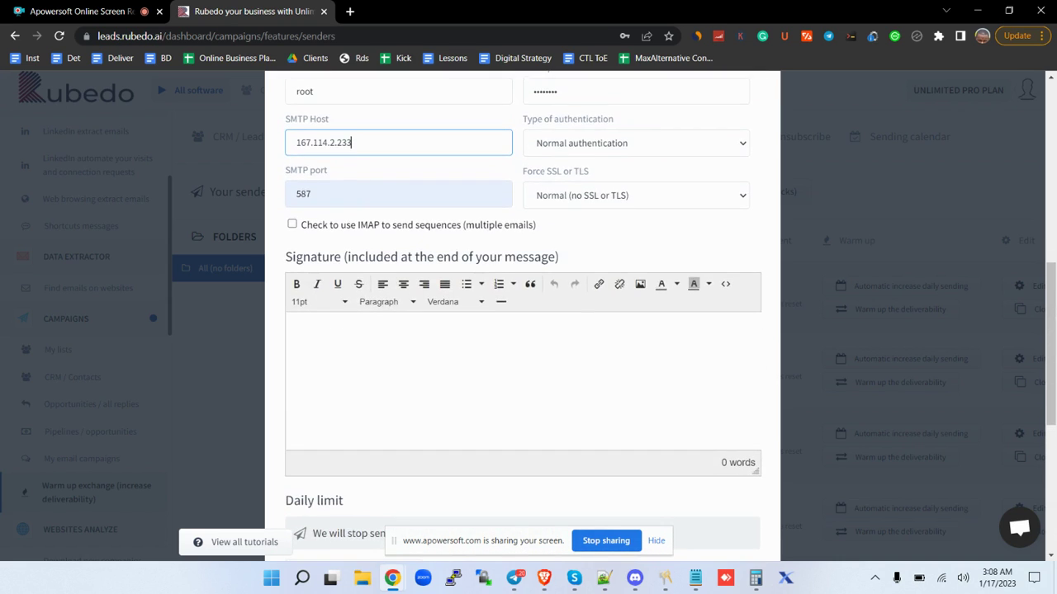
scroll(522, 313, "down", 1)
scroll(522, 314, "down", 3)
left_click(390, 281)
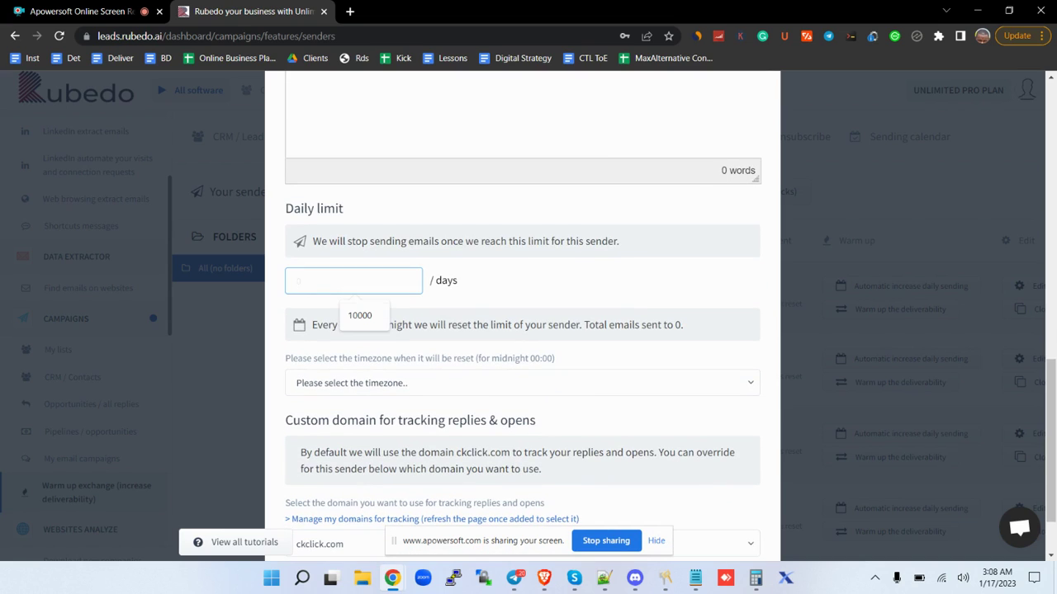
type("10000")
Set the reset timezone to Atlantic Time (Canada).
scroll(523, 313, "down", 1)
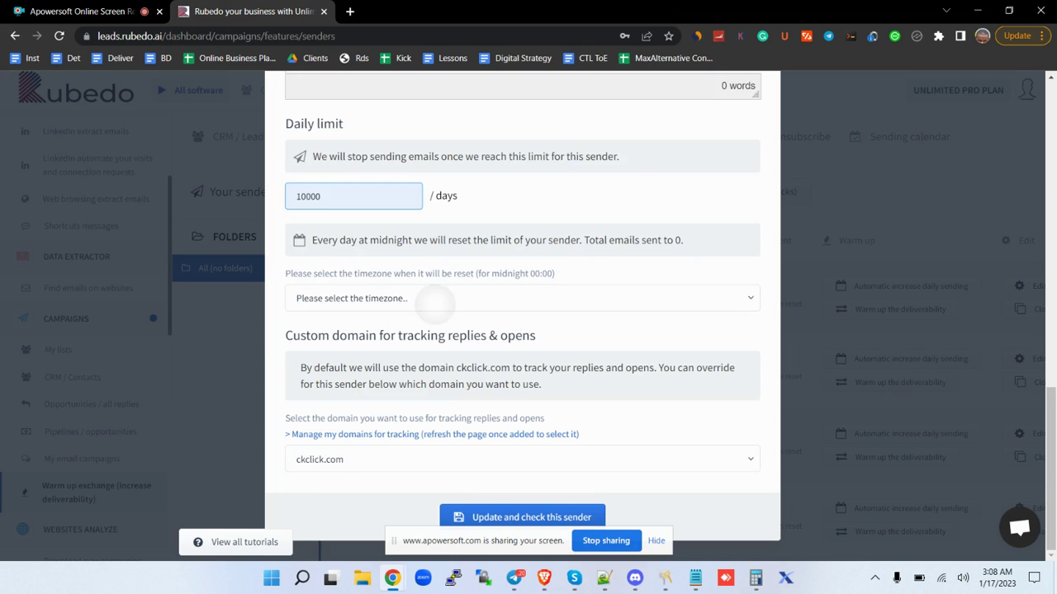
left_click(433, 302)
scroll(600, 407, "down", 3)
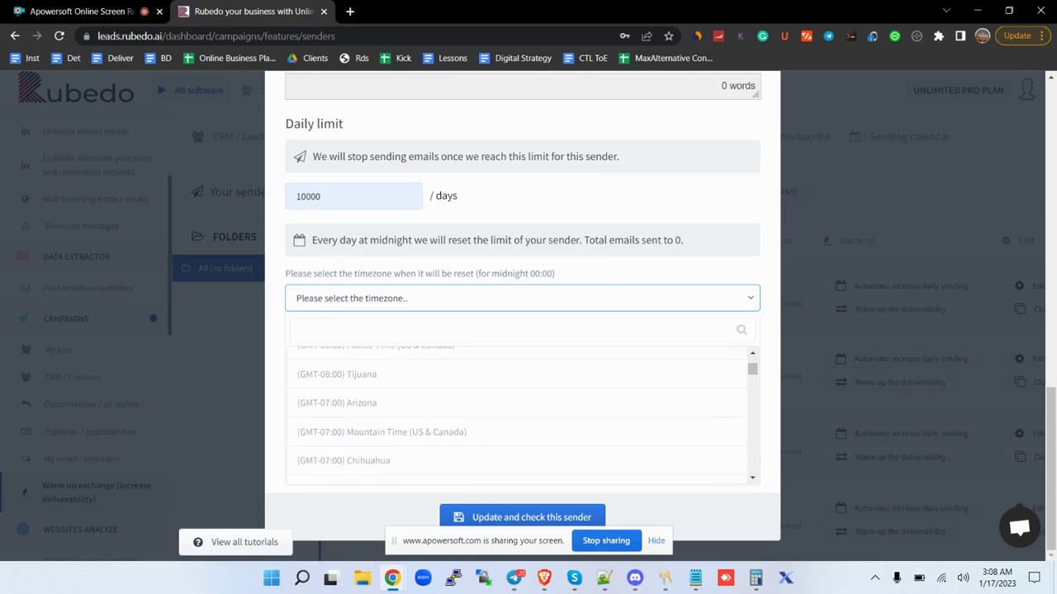
scroll(600, 407, "down", 2)
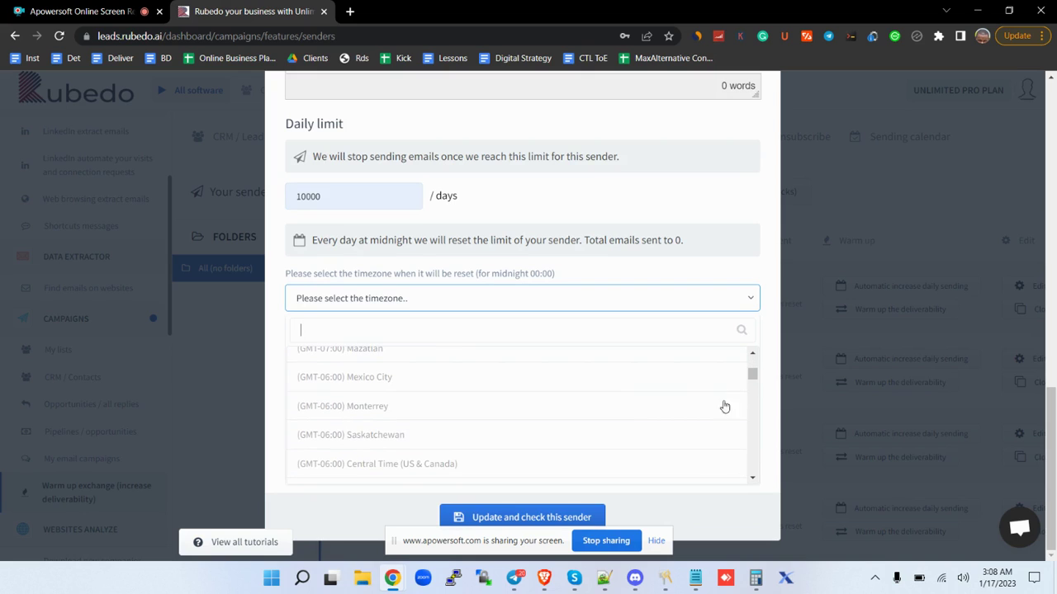
mouse_move(752, 374)
left_mouse_down()
mouse_move(760, 415)
mouse_move(760, 355)
mouse_move(761, 381)
left_mouse_up()
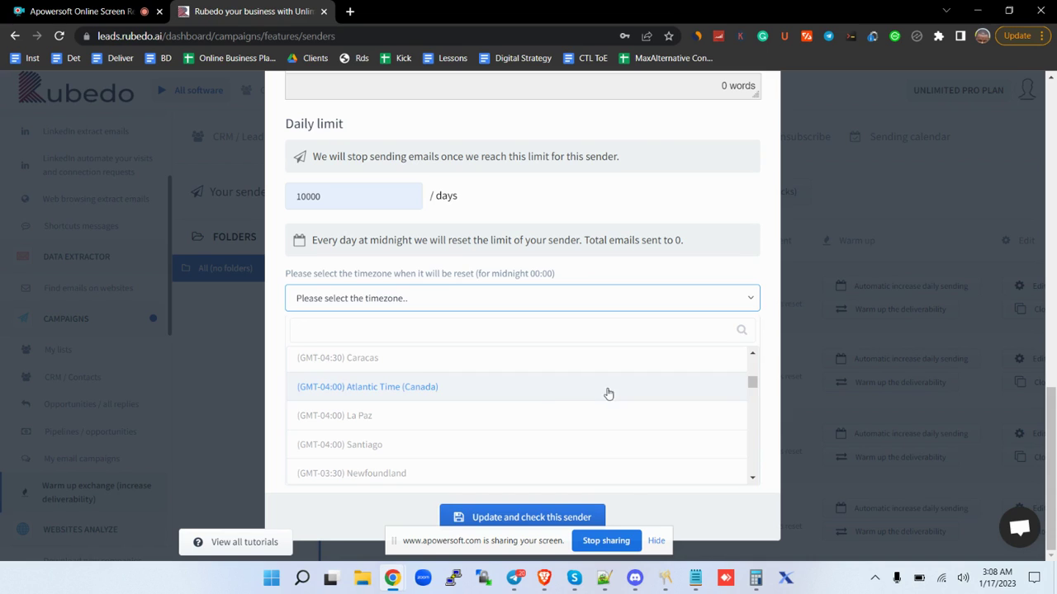
left_click(550, 396)
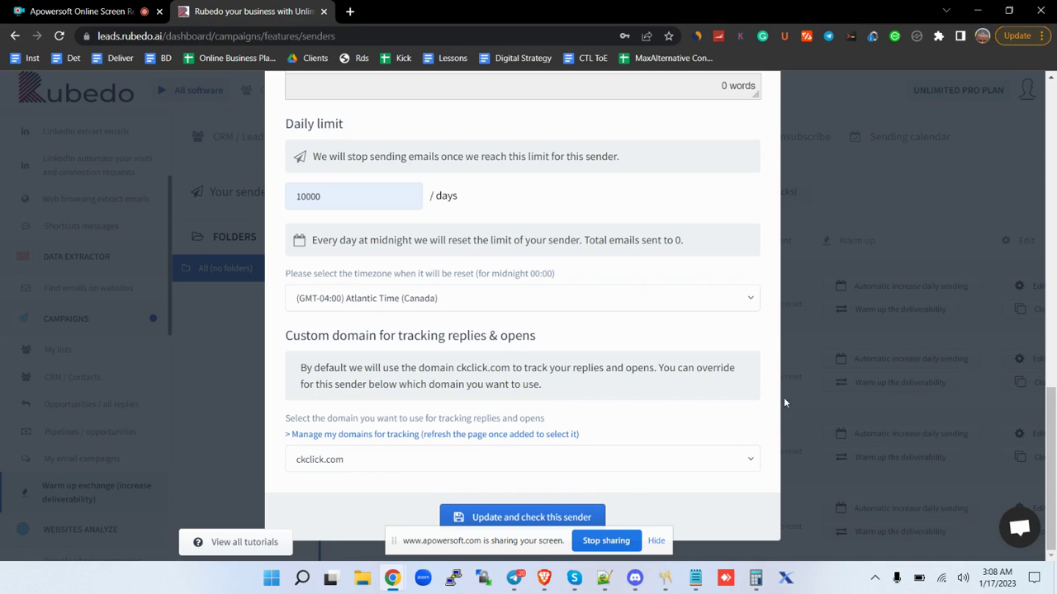
left_click(657, 540)
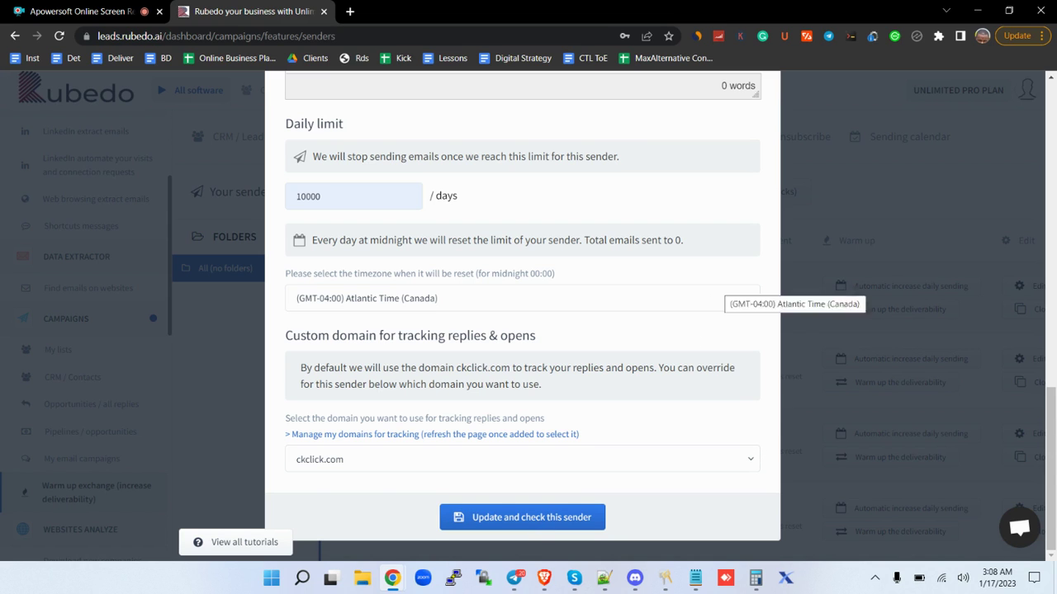
Save the sender with Update and check this sender to test it.
scroll(719, 297, "up", 5)
scroll(523, 330, "up", 6)
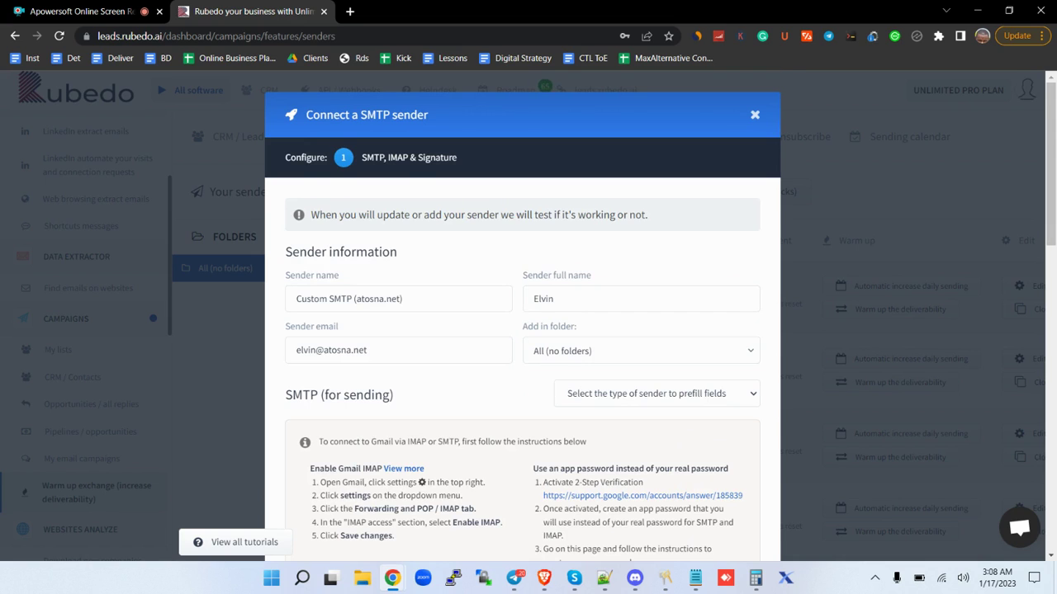
scroll(396, 299, "down", 5)
scroll(523, 313, "down", 7)
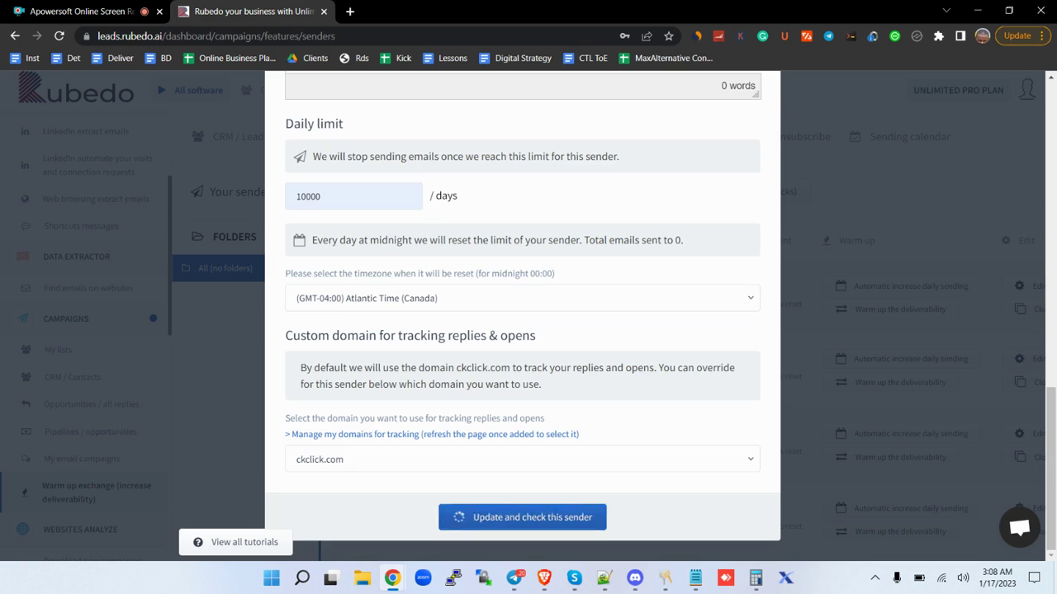
left_click(528, 517)
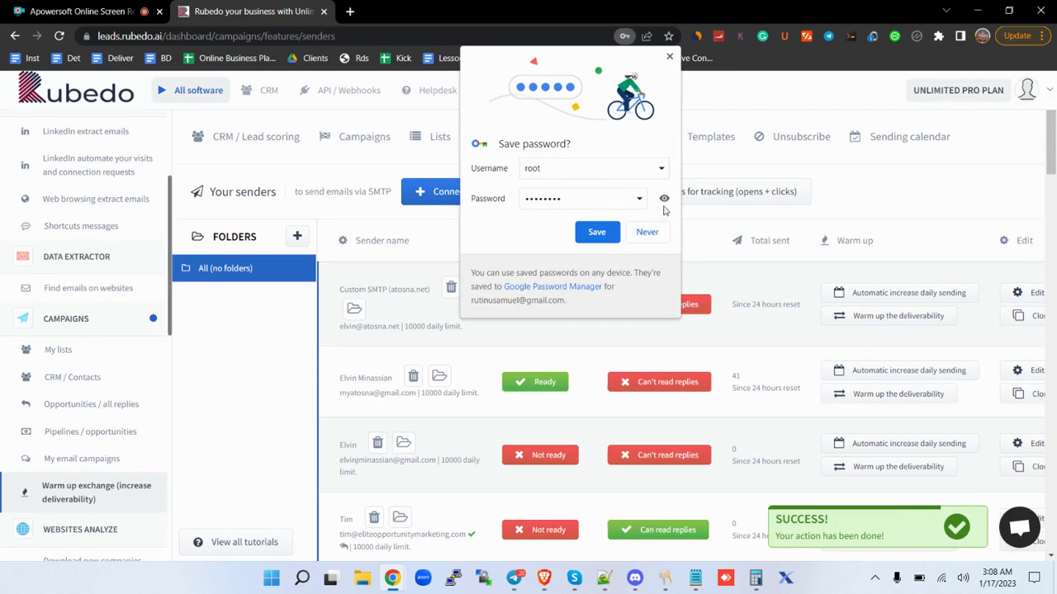
Decline Chrome's password save, check the sender's status, and open its warm-up deliverability center.
left_click(647, 231)
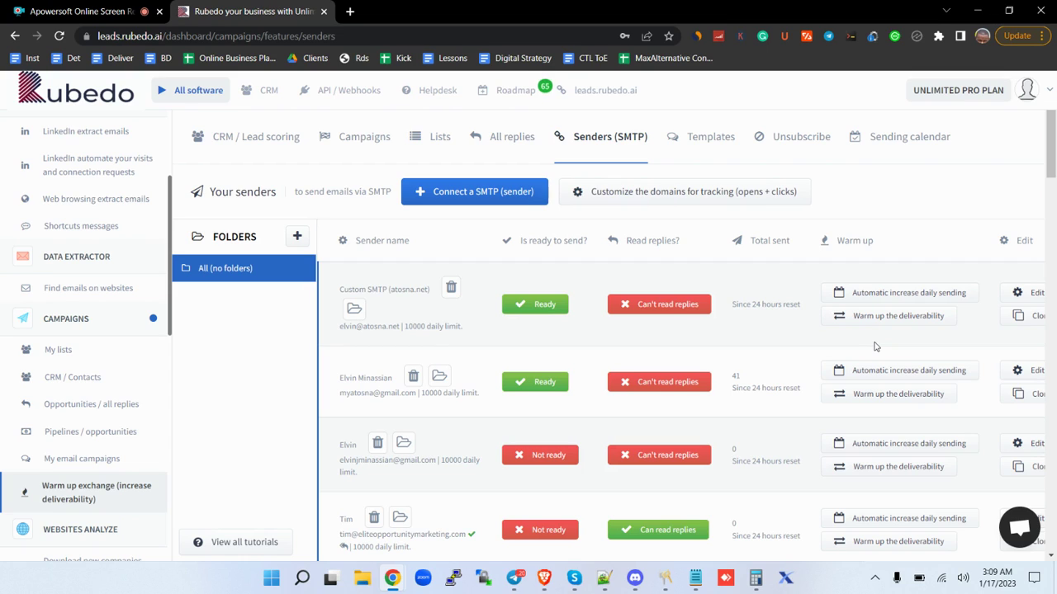
mouse_move(682, 310)
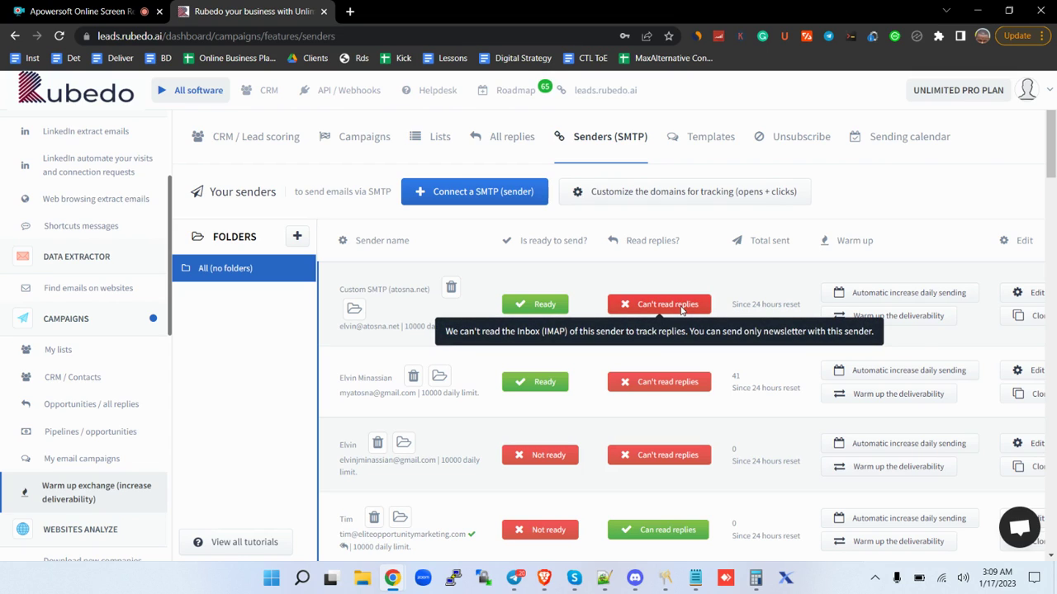
left_click(901, 322)
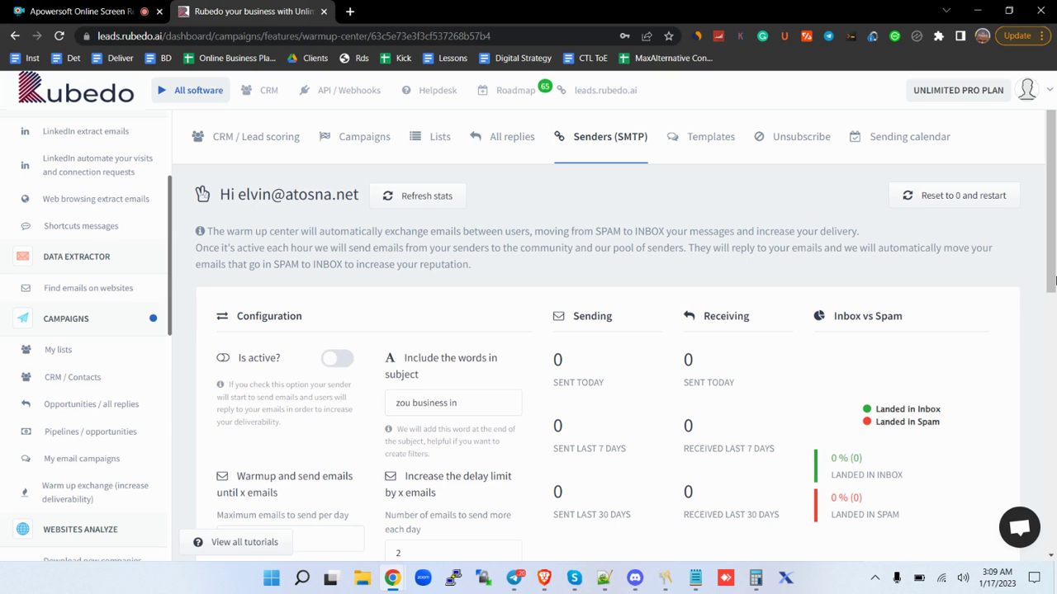
Scroll through the warm-up center's Configuration and Warmup Overview, leaving warm-up inactive.
left_click_drag(1054, 258, 1055, 334)
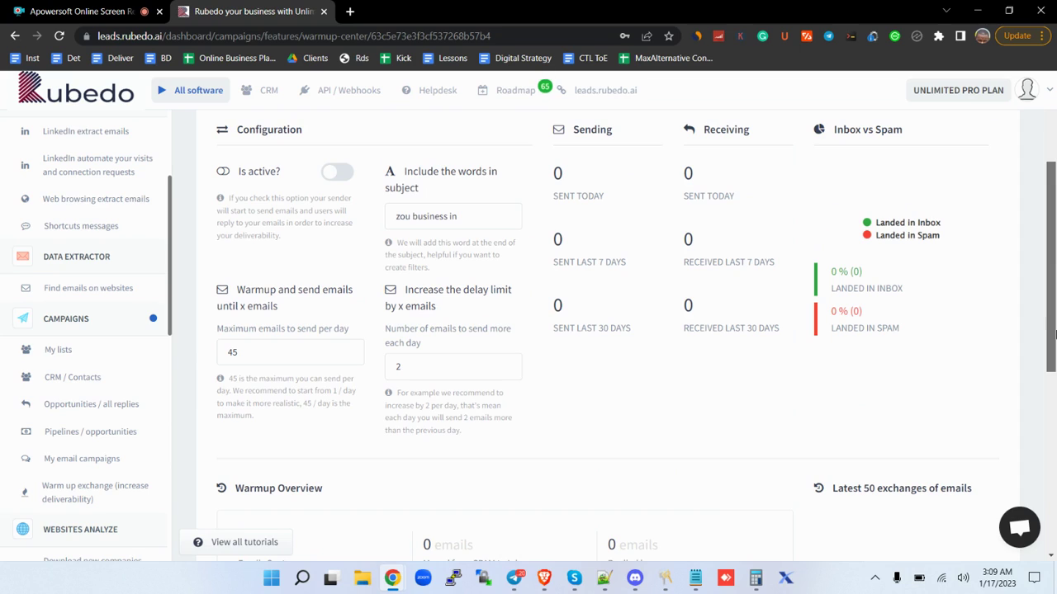
left_click_drag(1054, 329, 1055, 327)
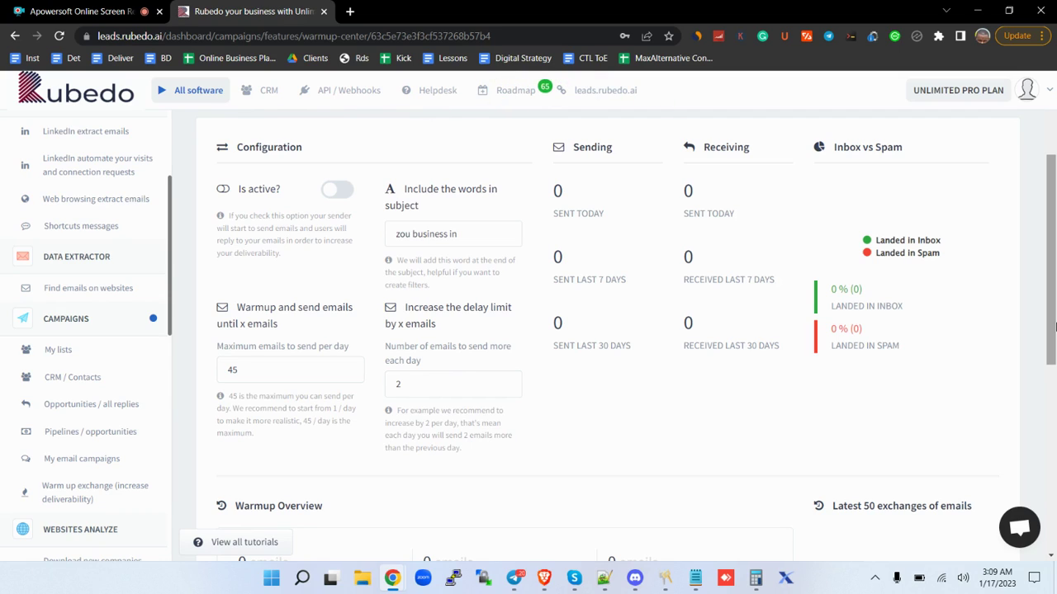
left_click_drag(1055, 304, 1054, 222)
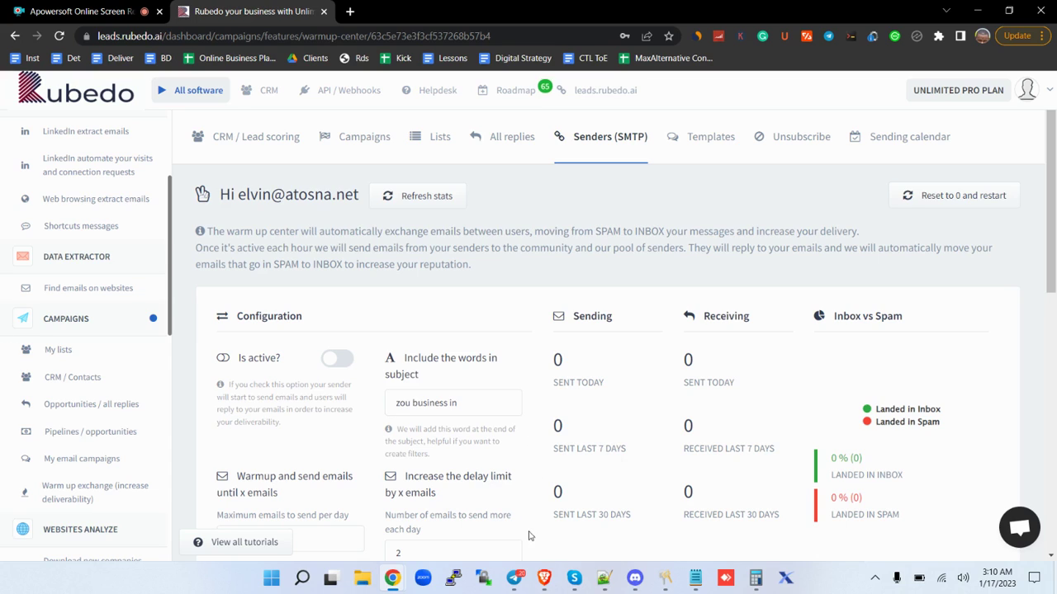
mouse_move(544, 589)
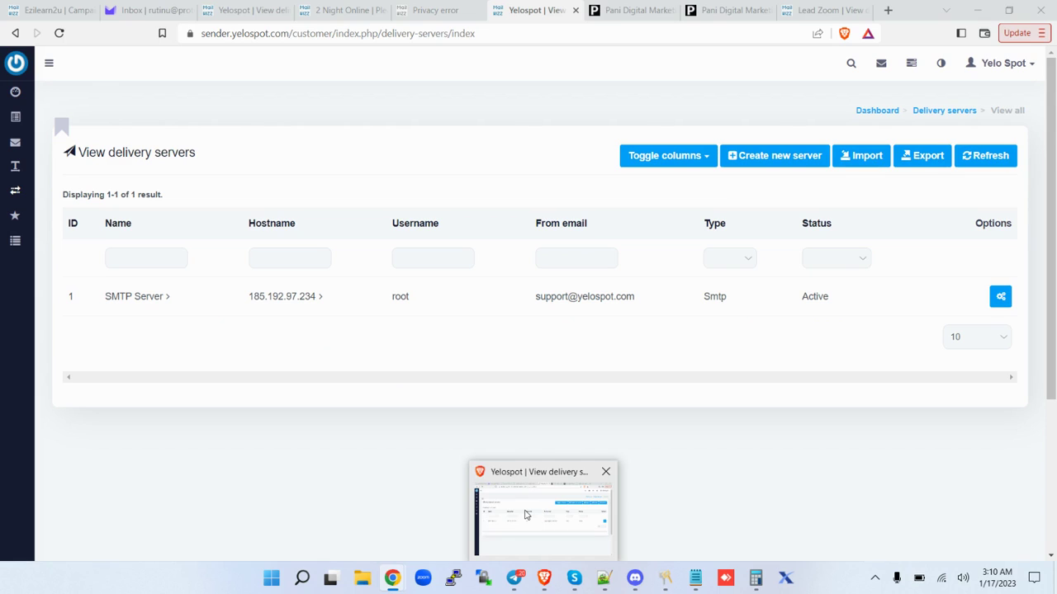
In Yelospot, start an Smtp server, then go back via Dashboard to Servers > Delivery servers.
left_click(525, 515)
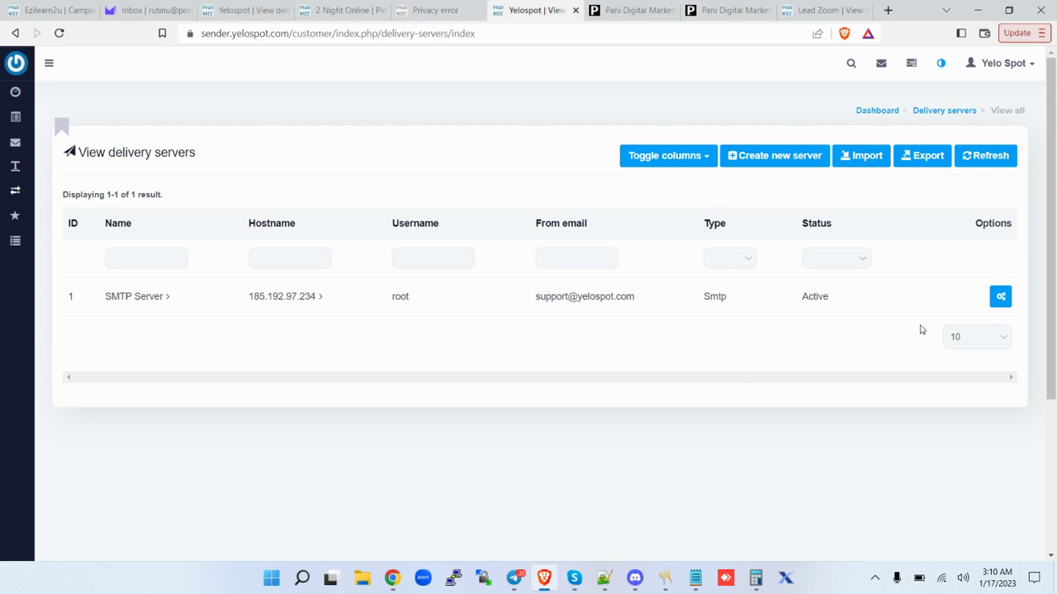
left_click(1000, 299)
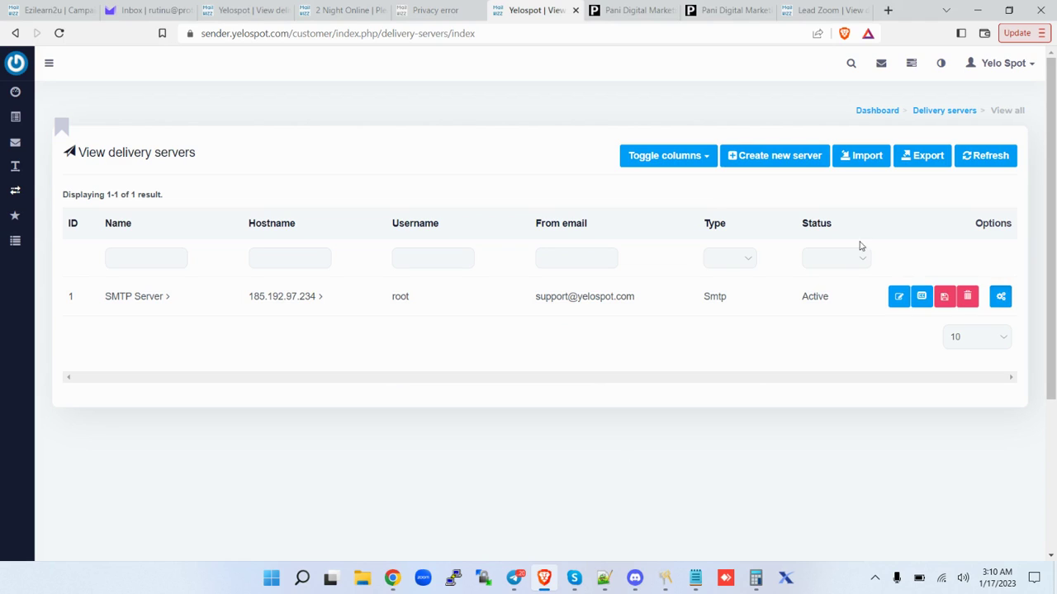
left_click(776, 165)
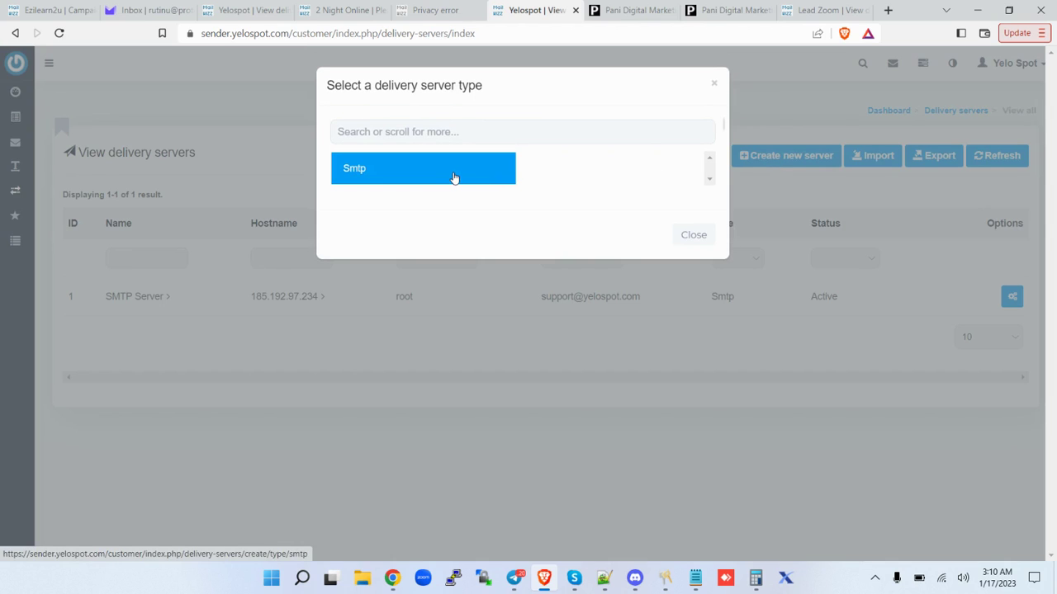
left_click(454, 179)
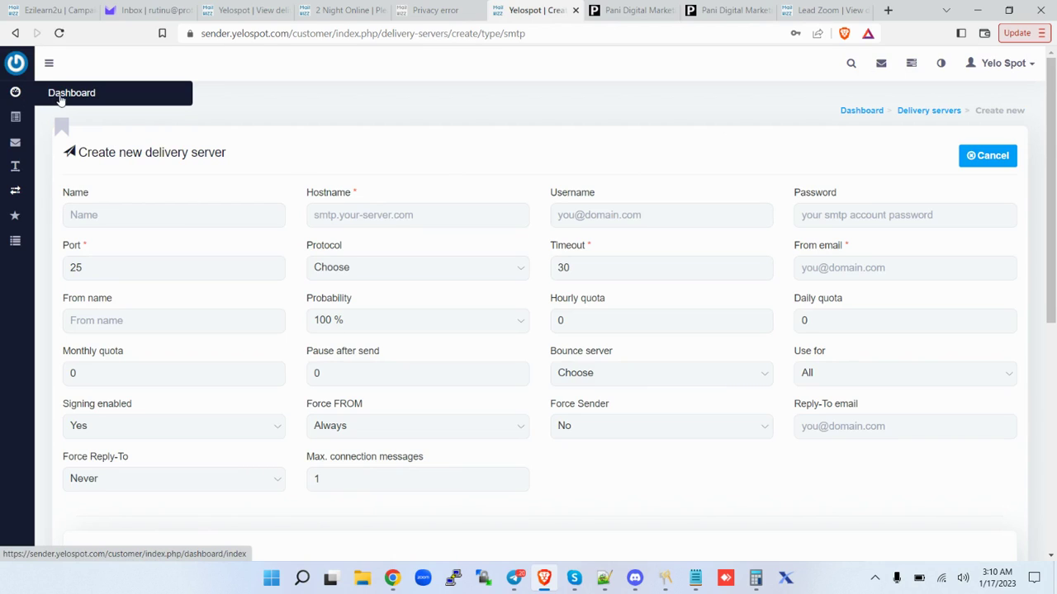
left_click(61, 101)
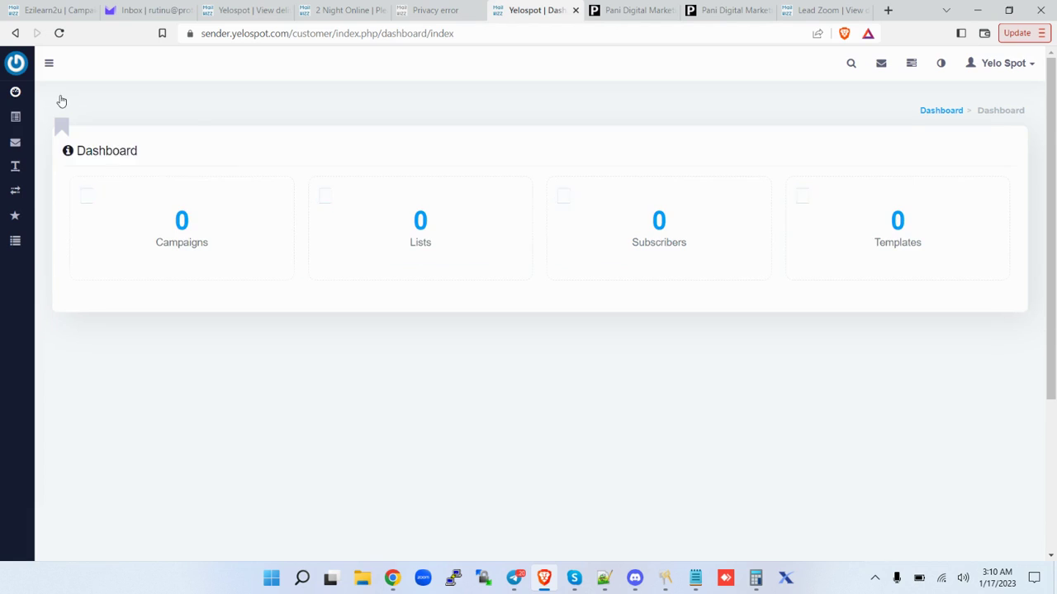
mouse_move(15, 191)
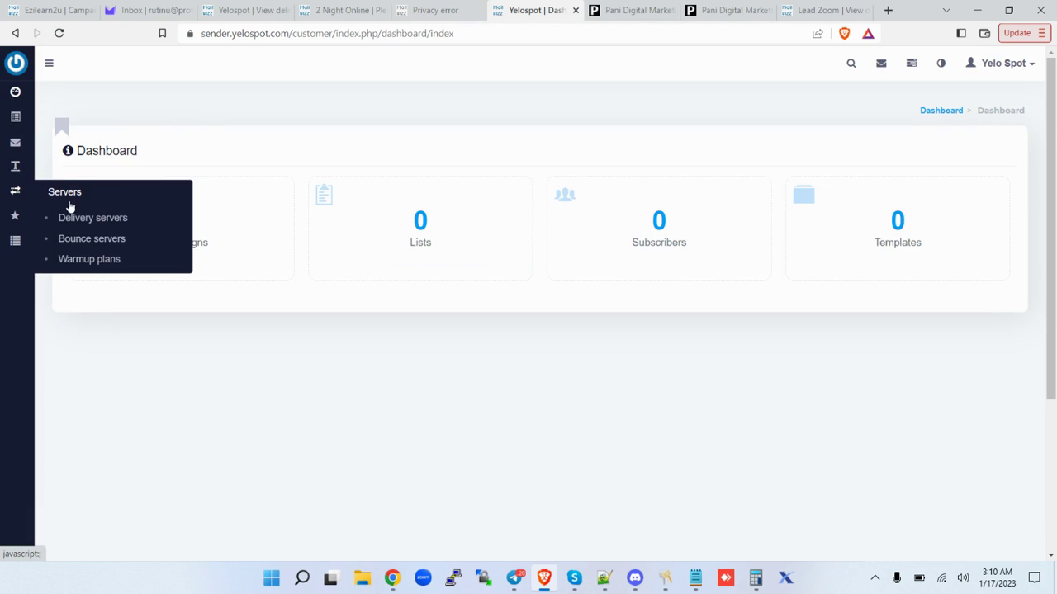
left_click(90, 218)
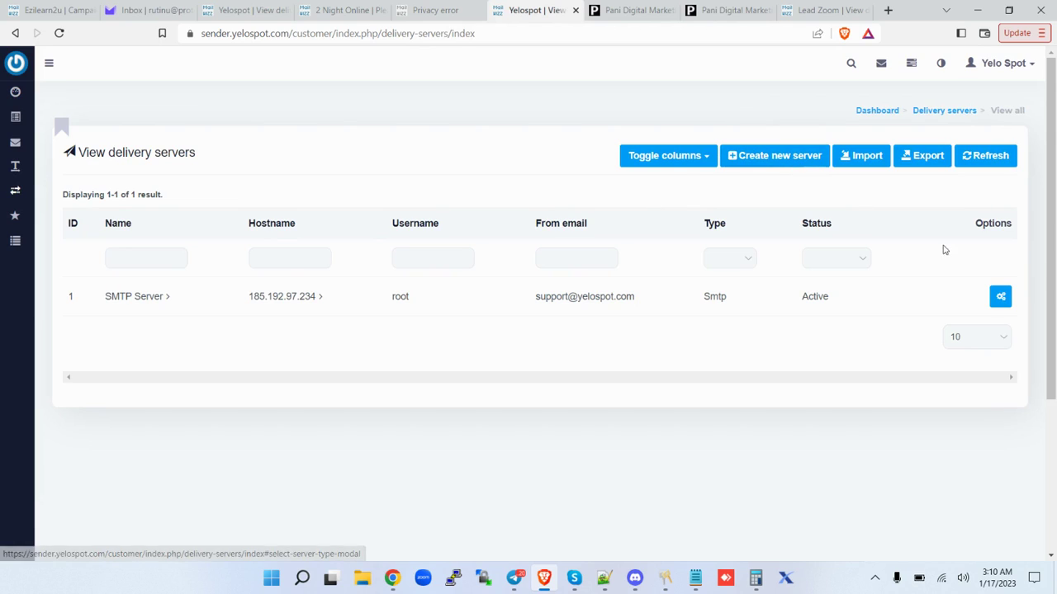
left_click(999, 297)
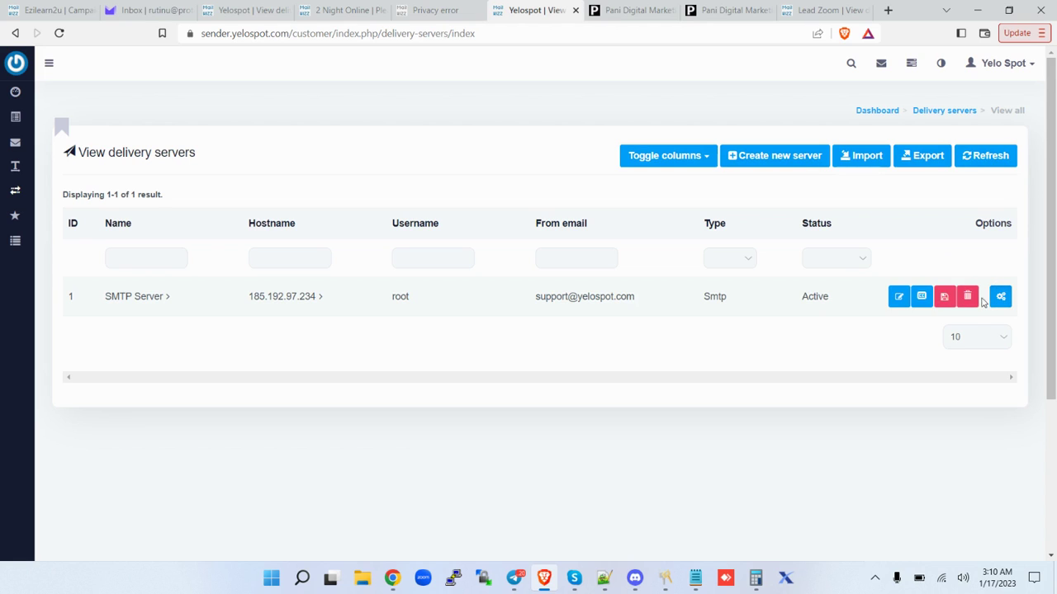
Edit the SMTP Server delivery server and review its hostname, username, password, port and pause-after-send.
left_click(898, 297)
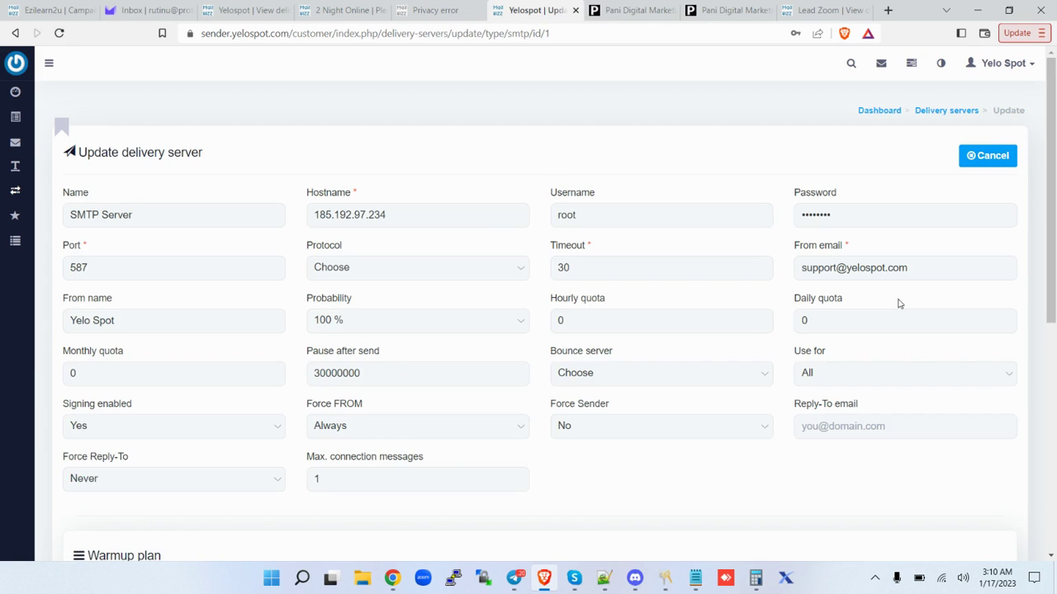
left_click(429, 217)
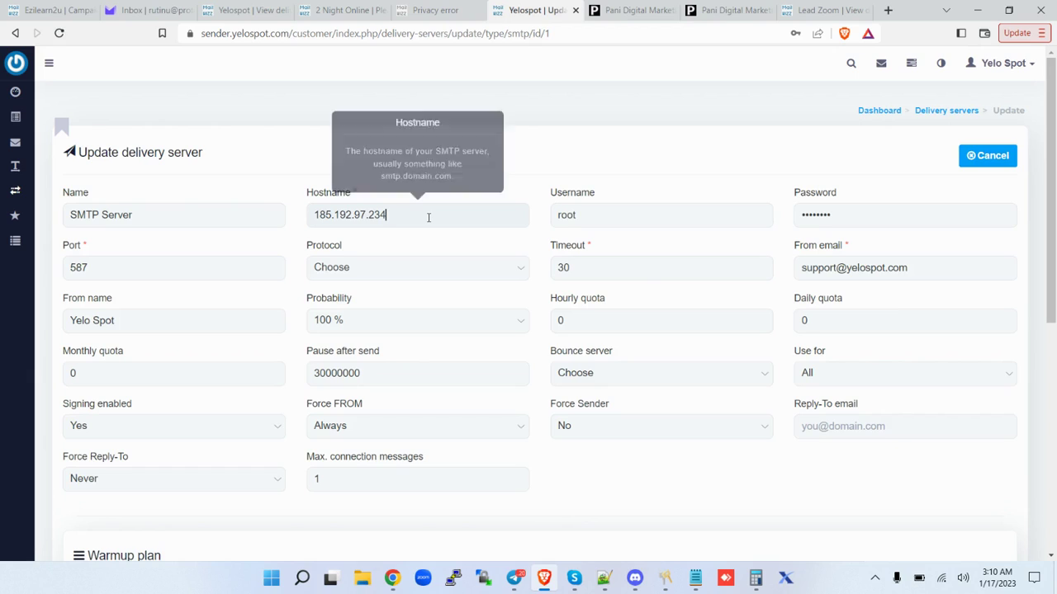
left_click(628, 219)
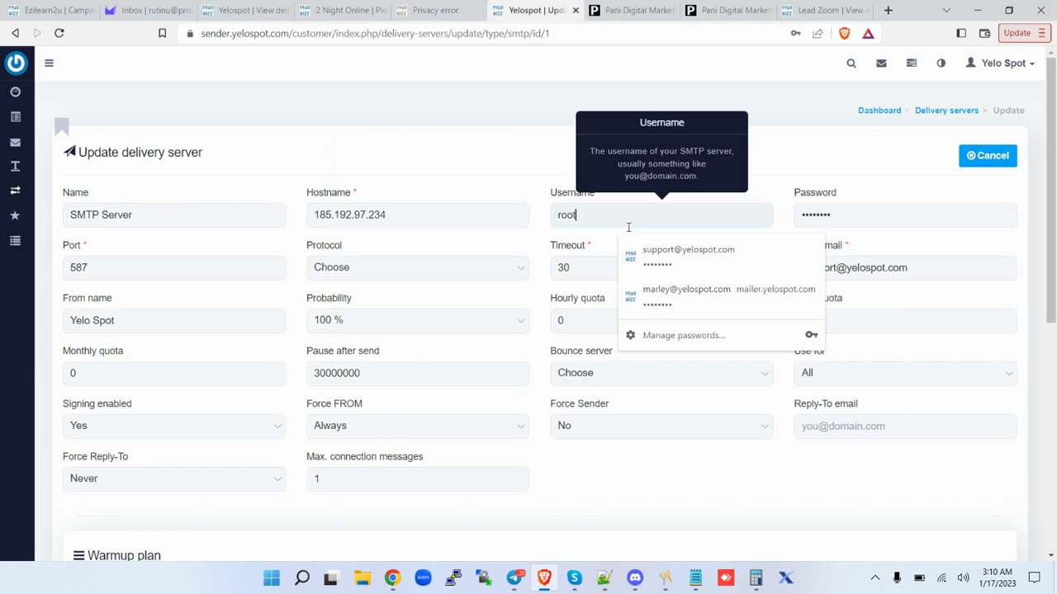
left_click(861, 217)
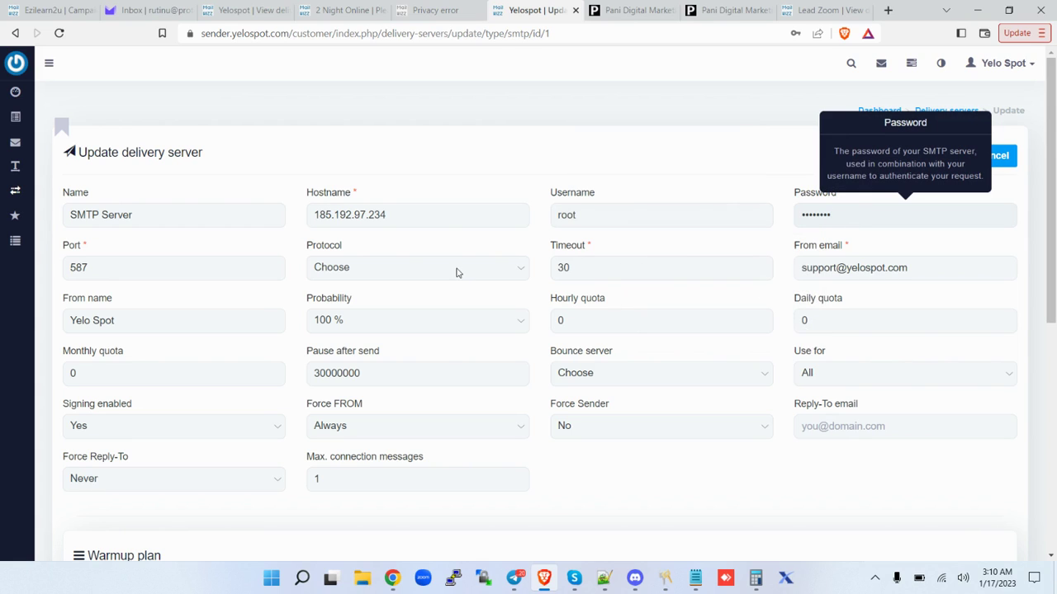
left_click(165, 266)
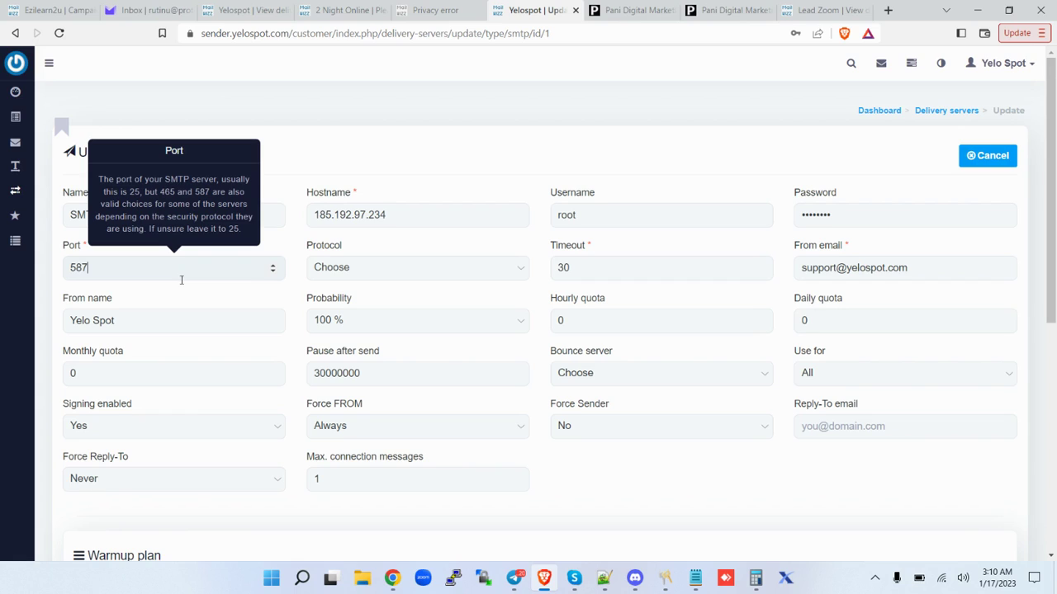
left_click(383, 374)
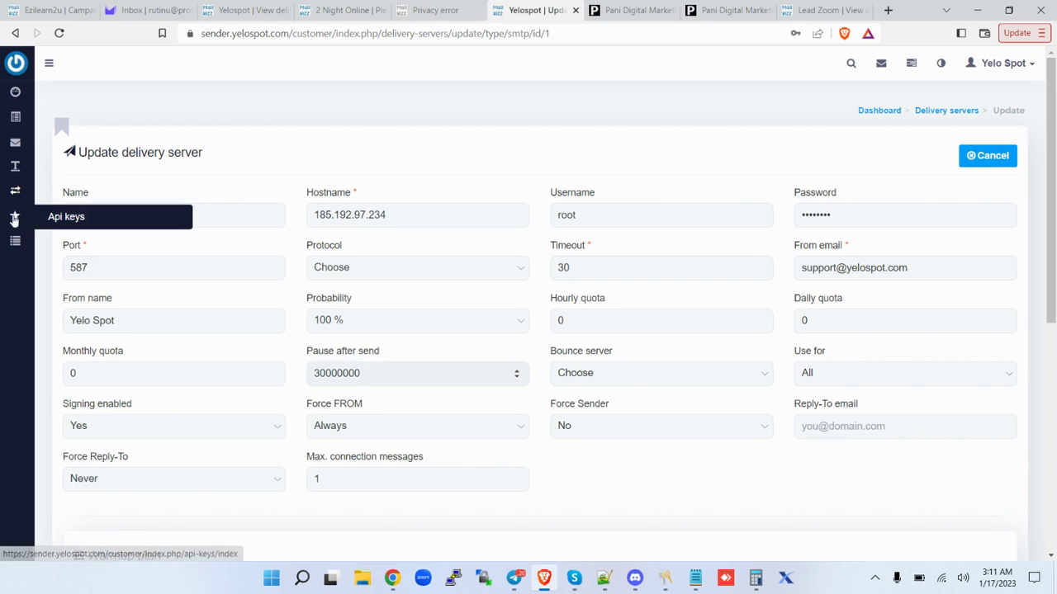
mouse_move(12, 192)
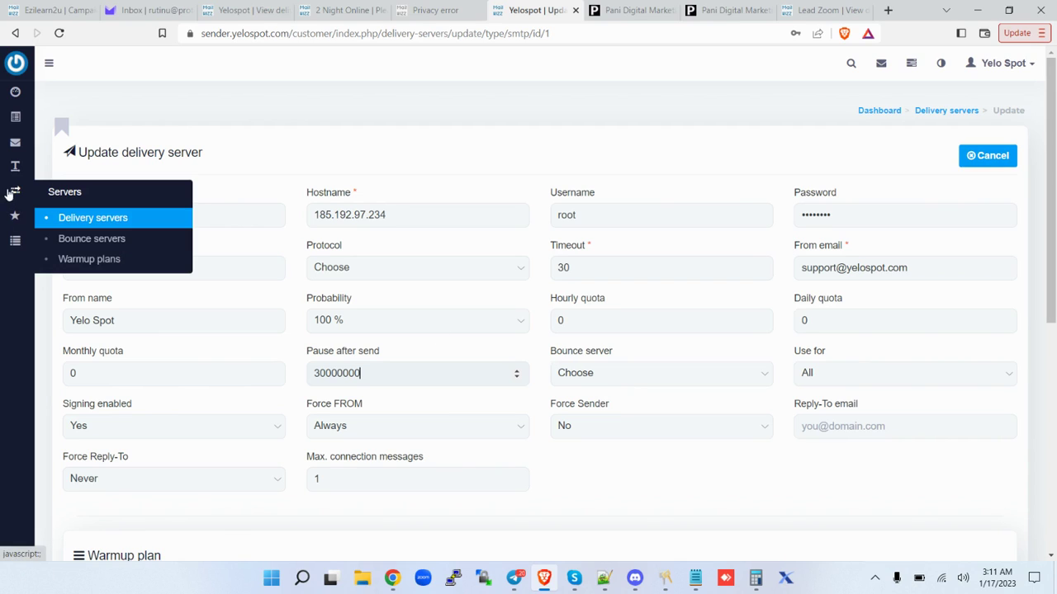
Create a new bounce server with the saved Gmail address as username and hostname imap.gmail.com.
left_click(102, 243)
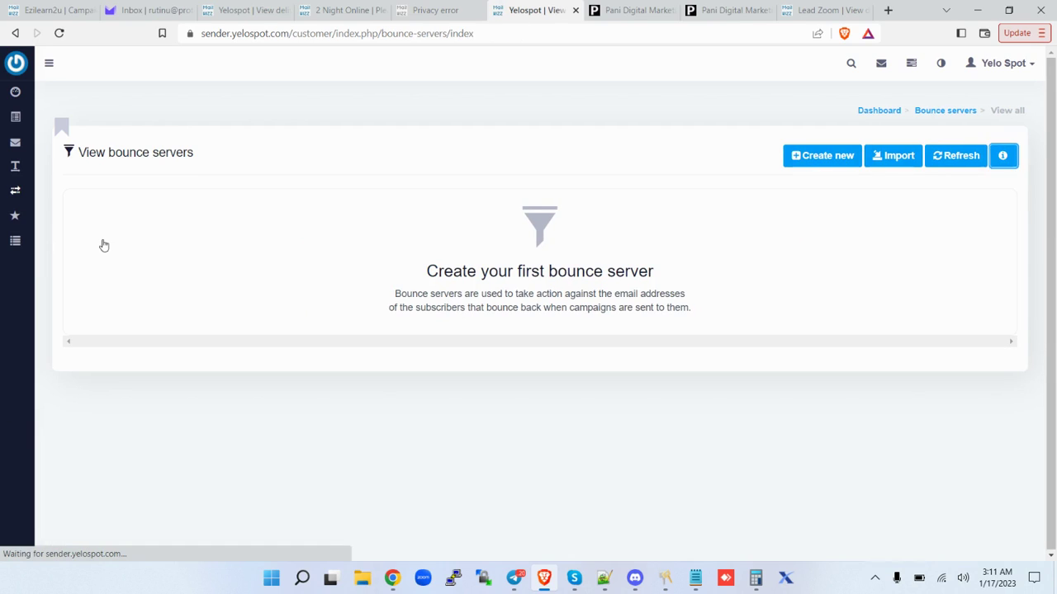
left_click(835, 163)
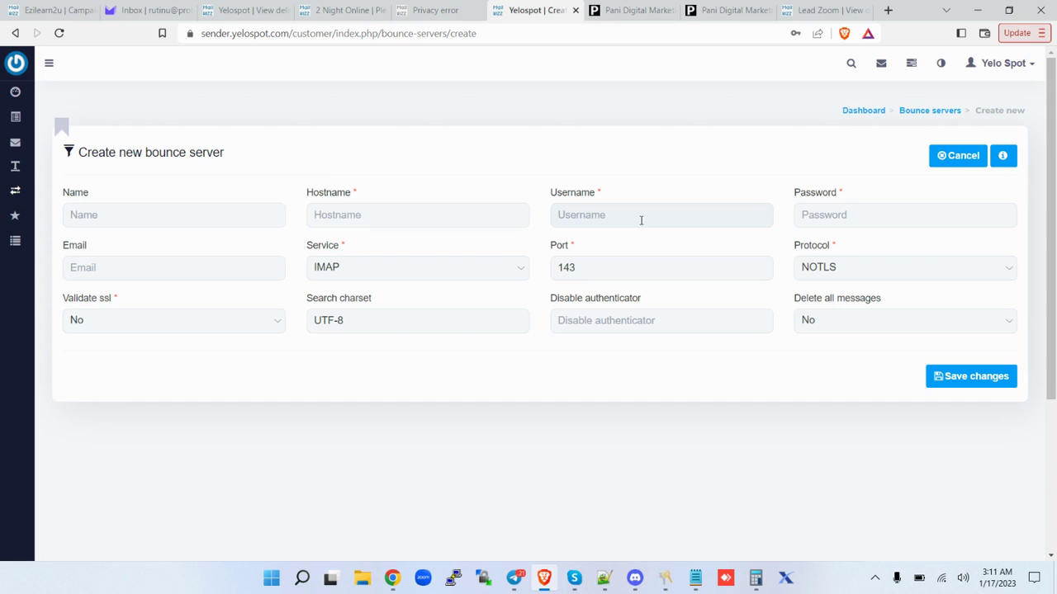
left_click(610, 217)
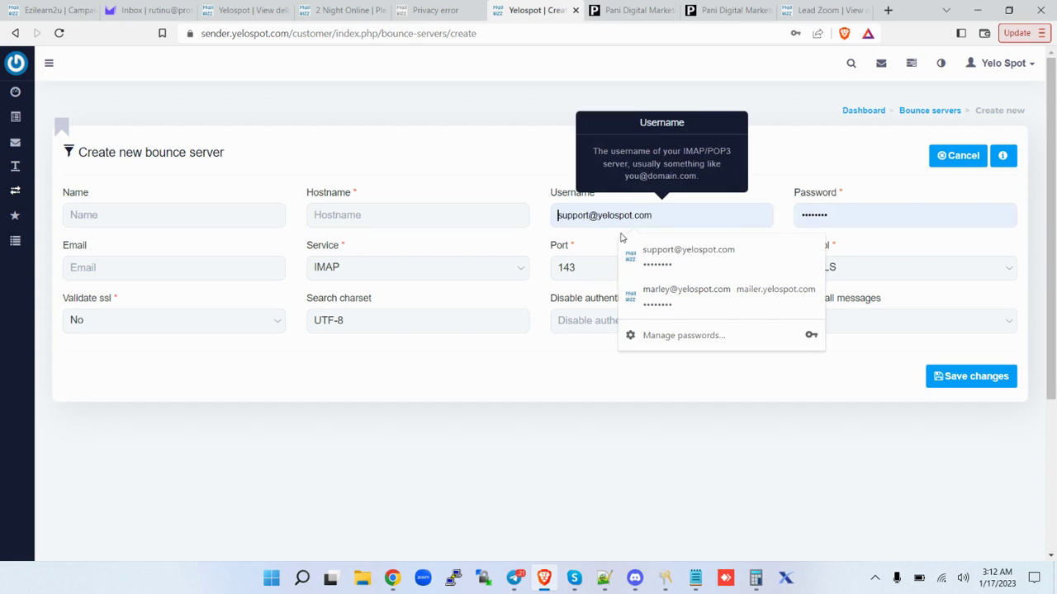
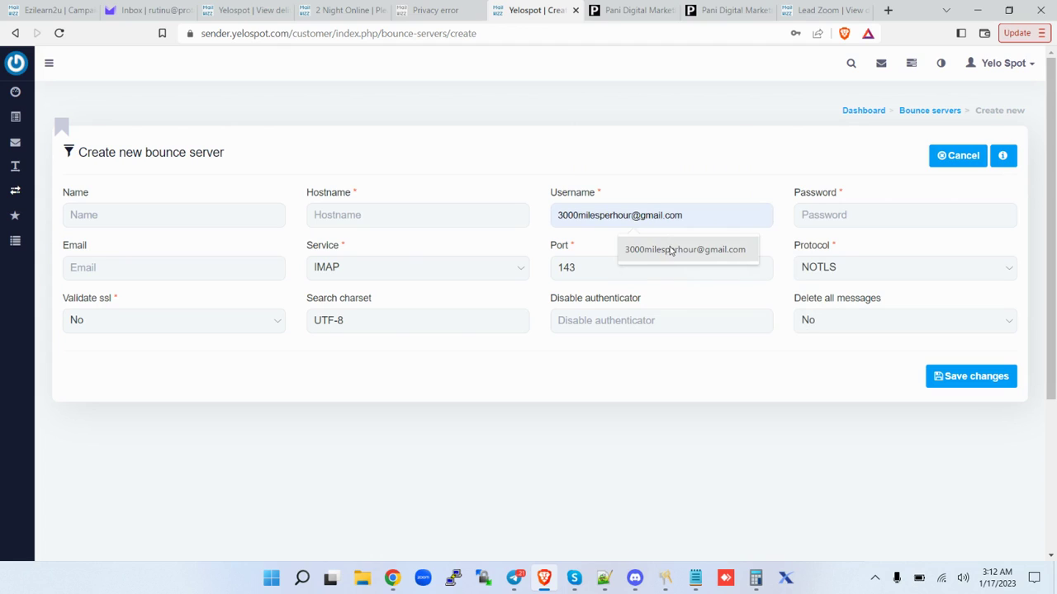
left_click(640, 249)
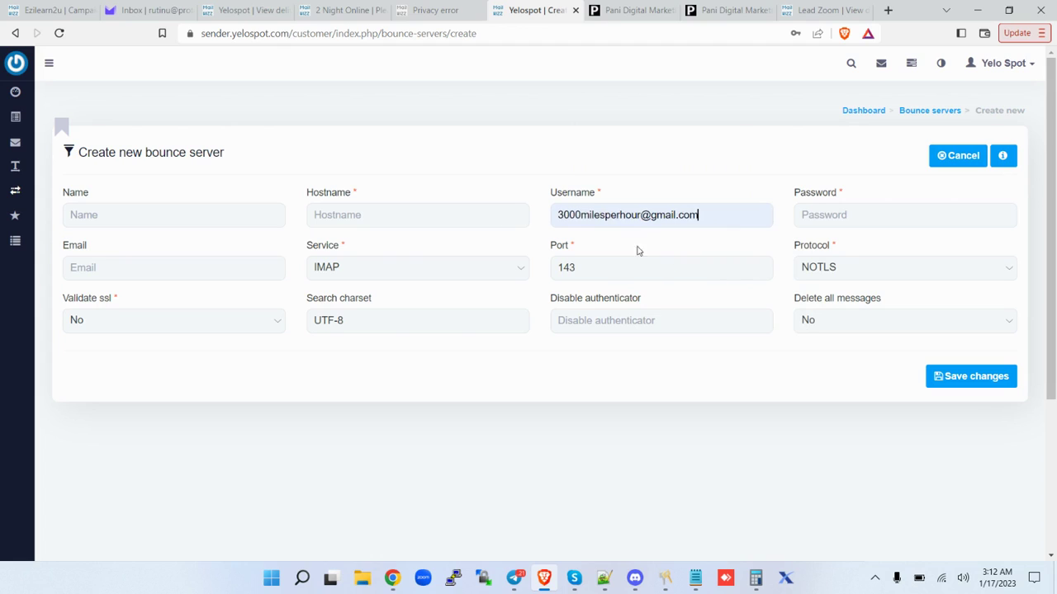
left_click(460, 215)
left_click(410, 252)
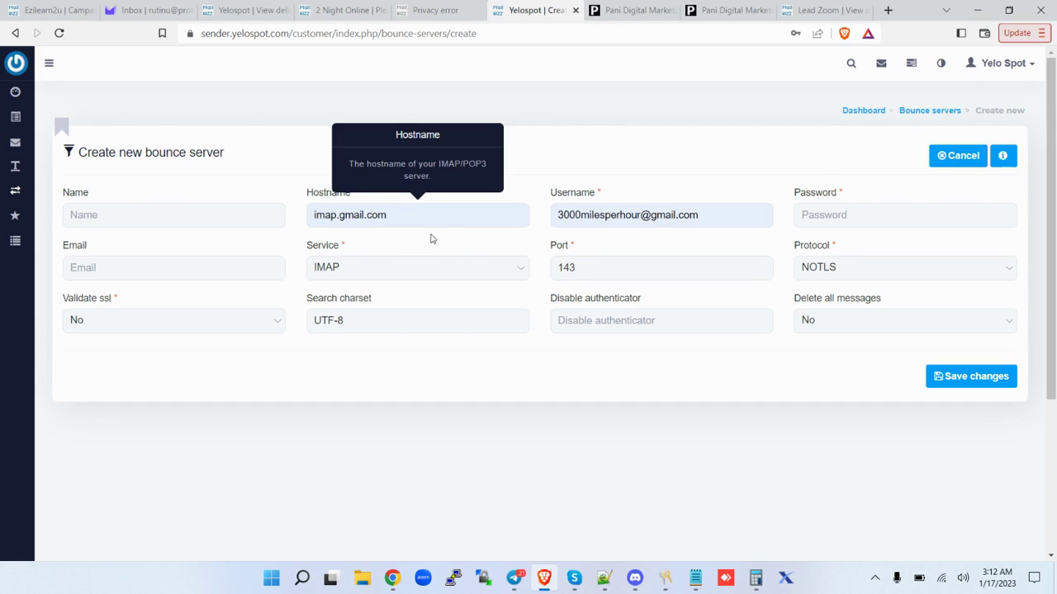
Name it Bounce Server, use the Gmail address as email, and set port 143.
left_click(203, 218)
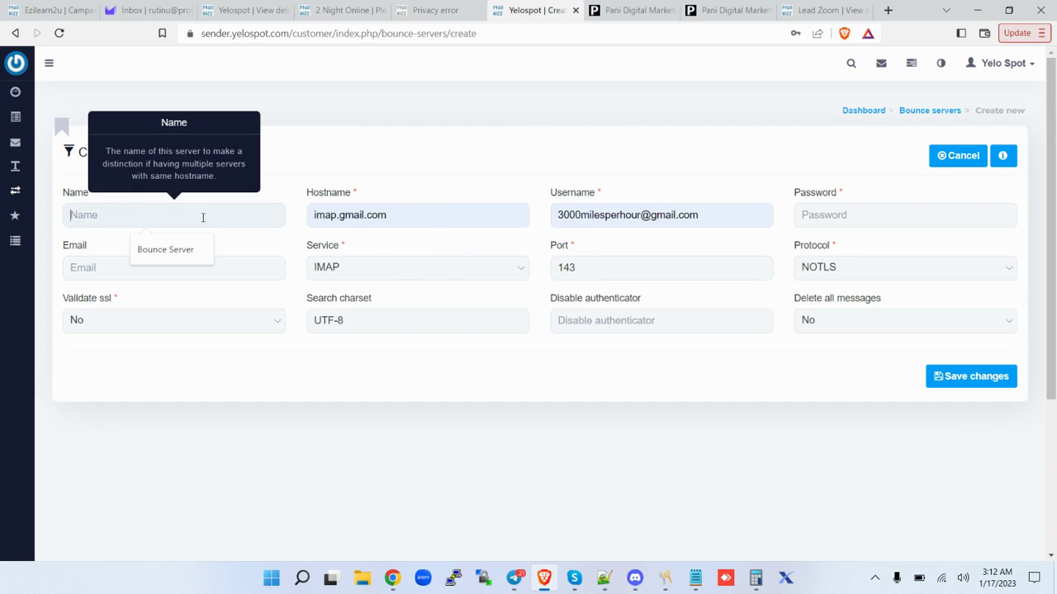
left_click(176, 253)
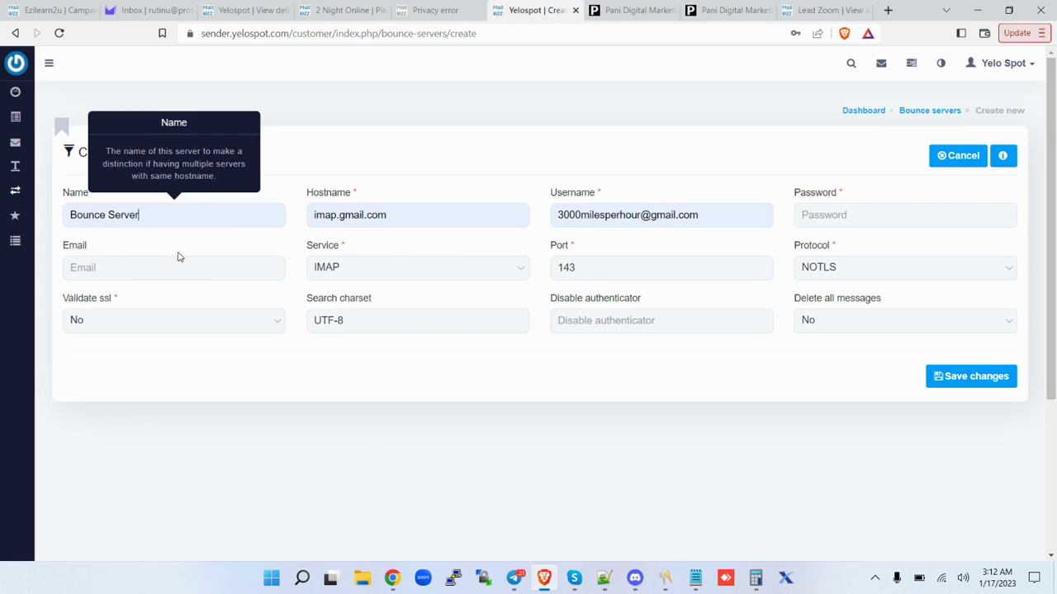
left_click(168, 273)
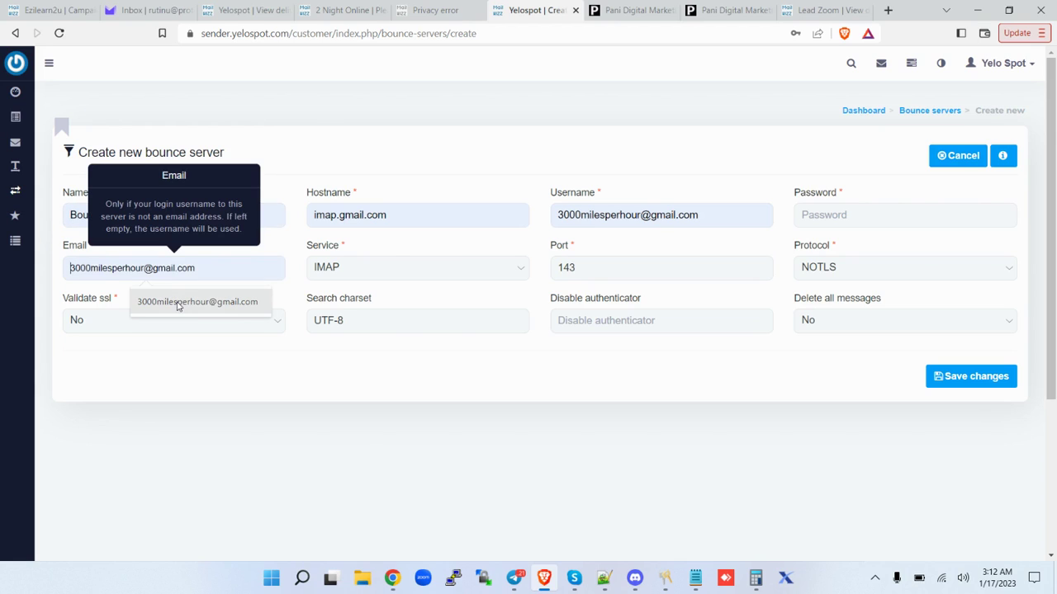
left_click(179, 306)
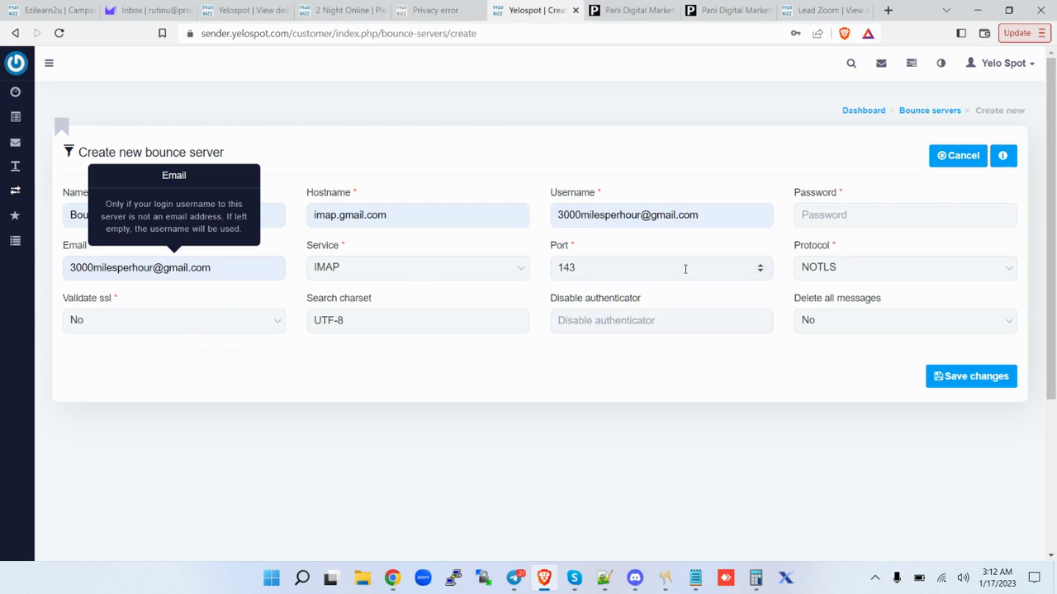
left_click(623, 269)
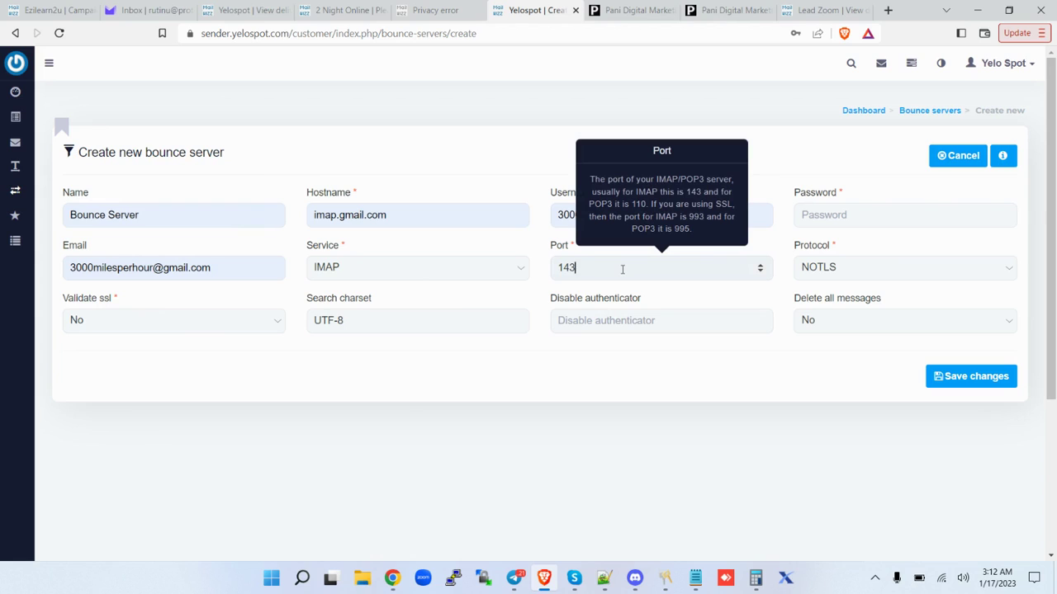
key("BackSpace")
key("BackSpace")
key("BackSpace")
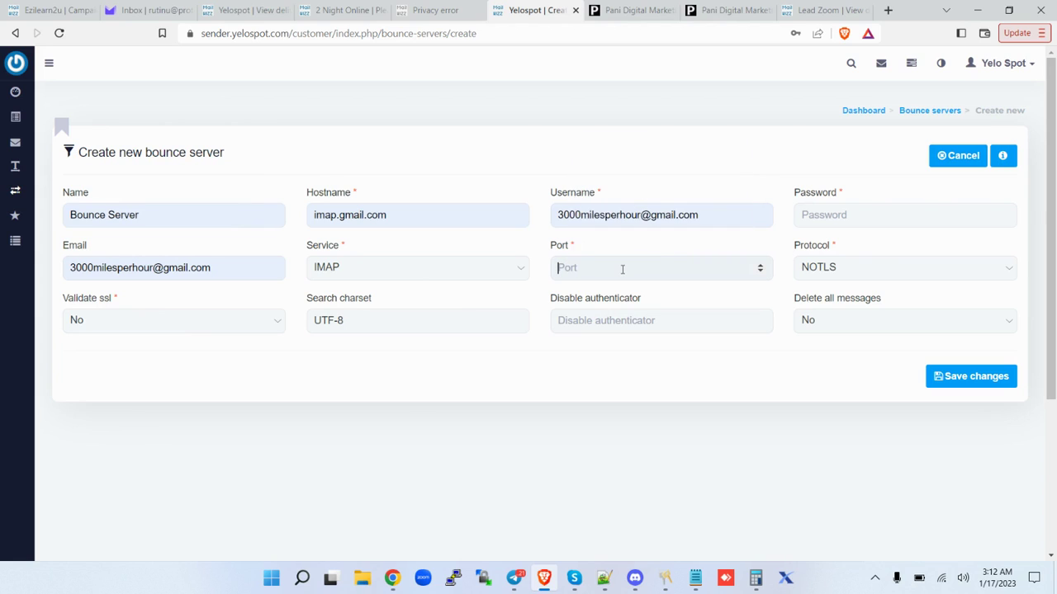
type("143")
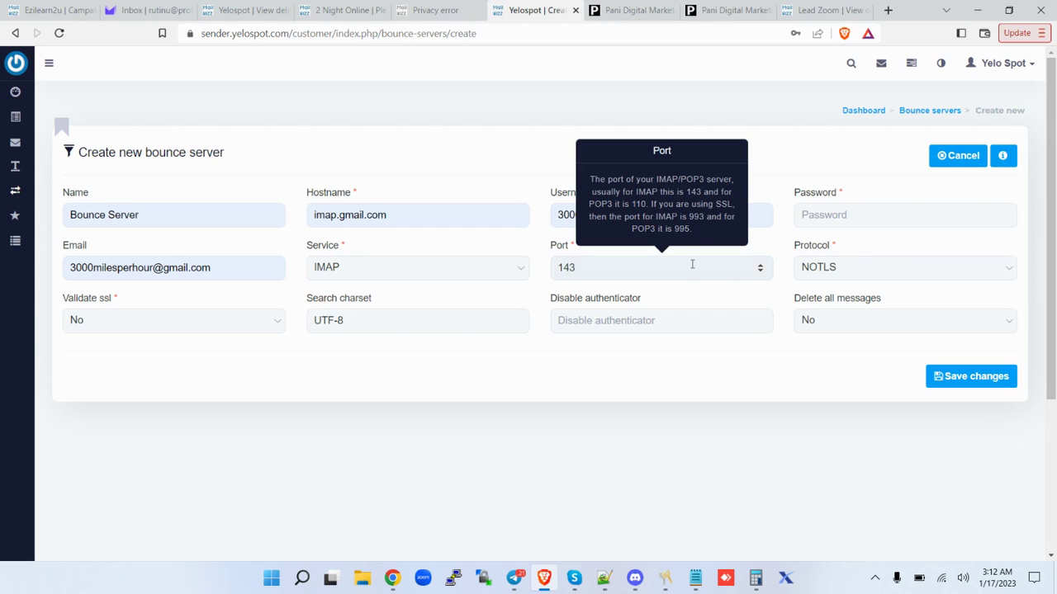
left_click(867, 208)
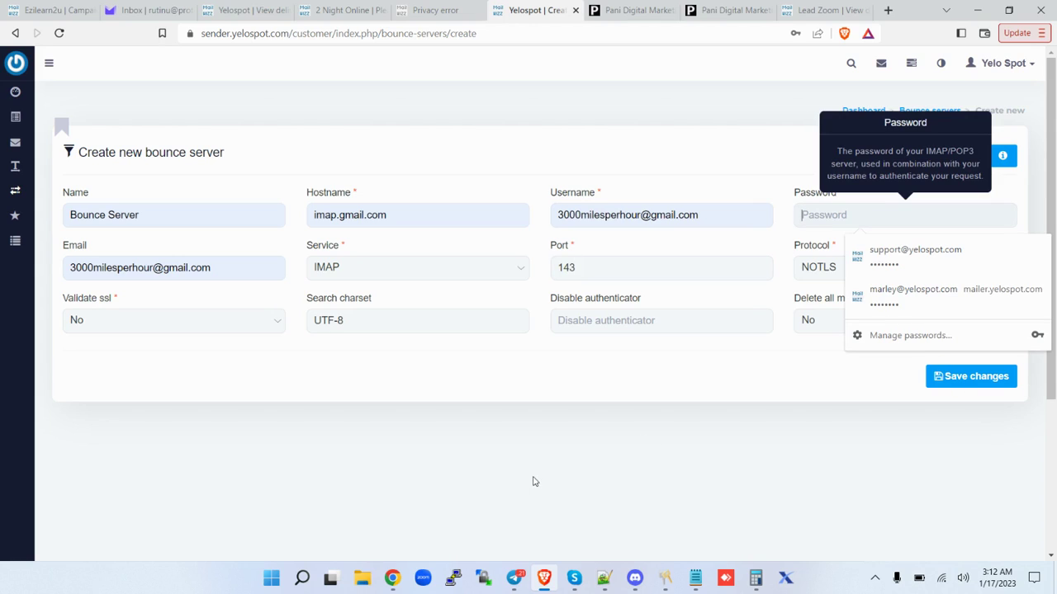
left_click(393, 579)
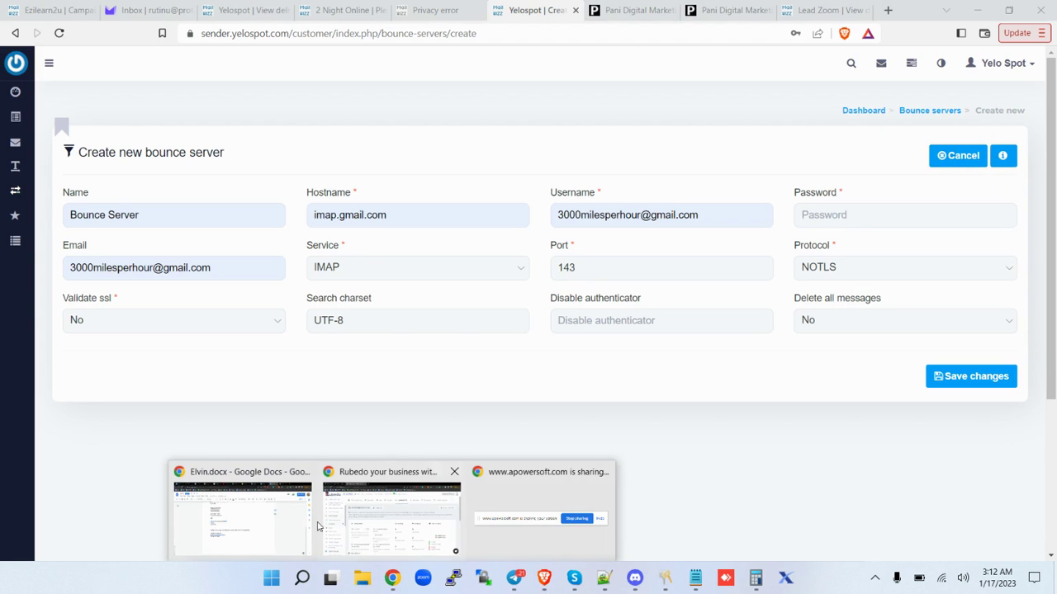
Open the Installation Guide document from the Inst bookmark in a new Chrome tab.
left_click(277, 506)
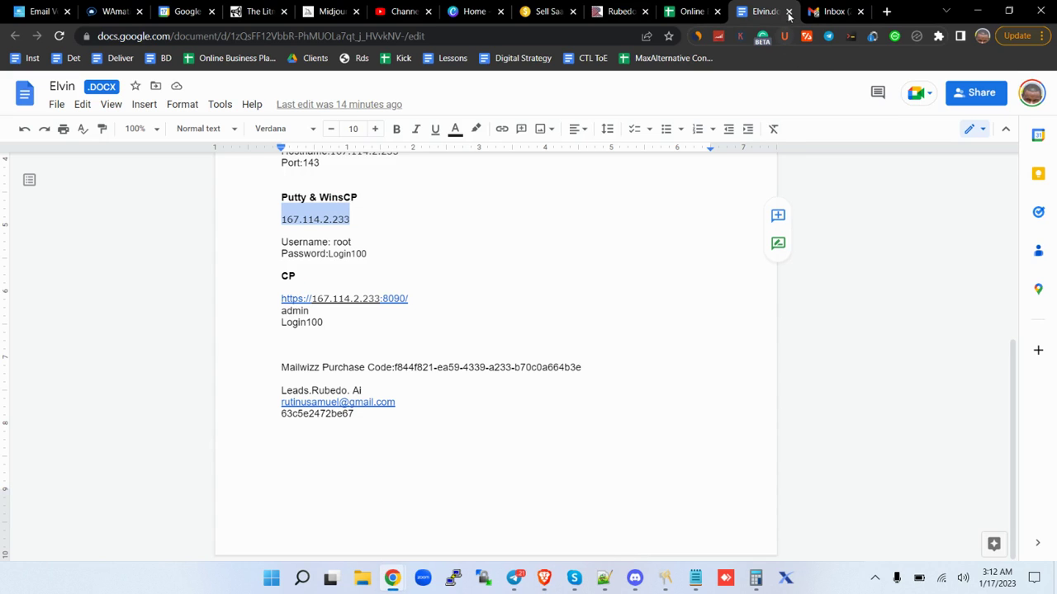
left_click(825, 12)
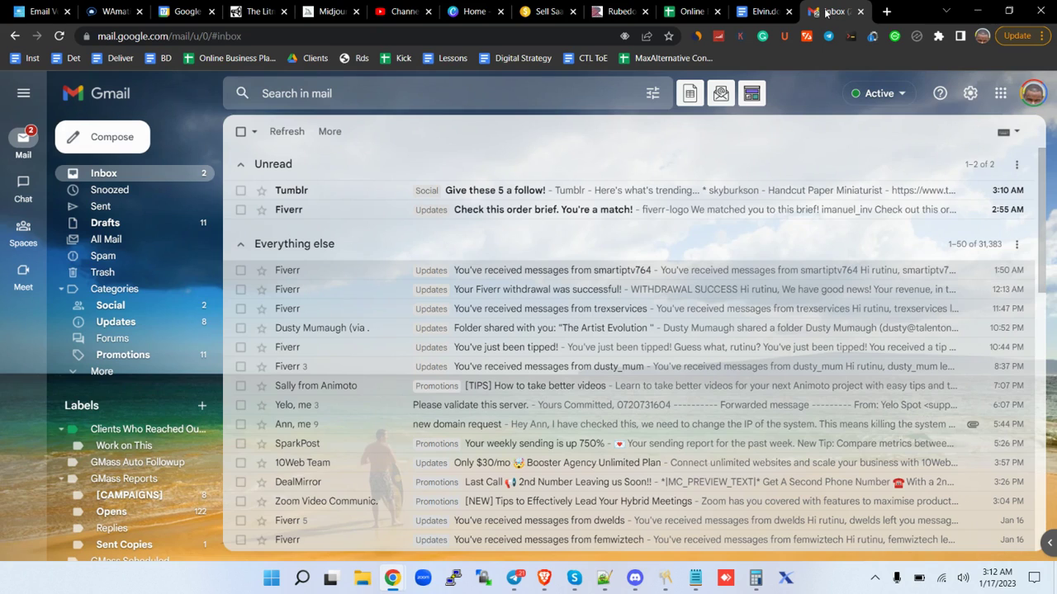
left_click(887, 12)
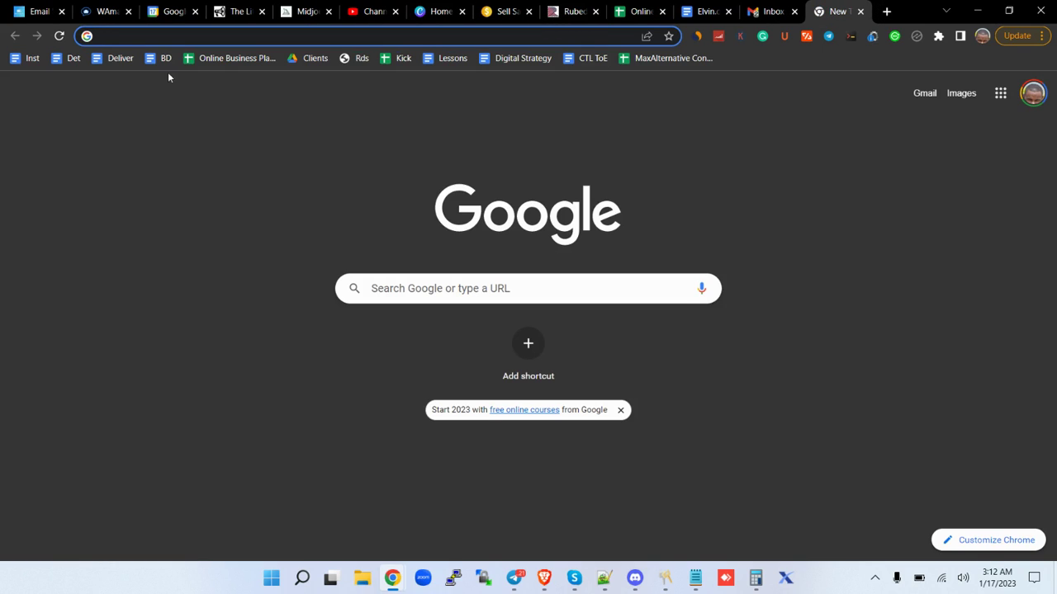
left_click(32, 61)
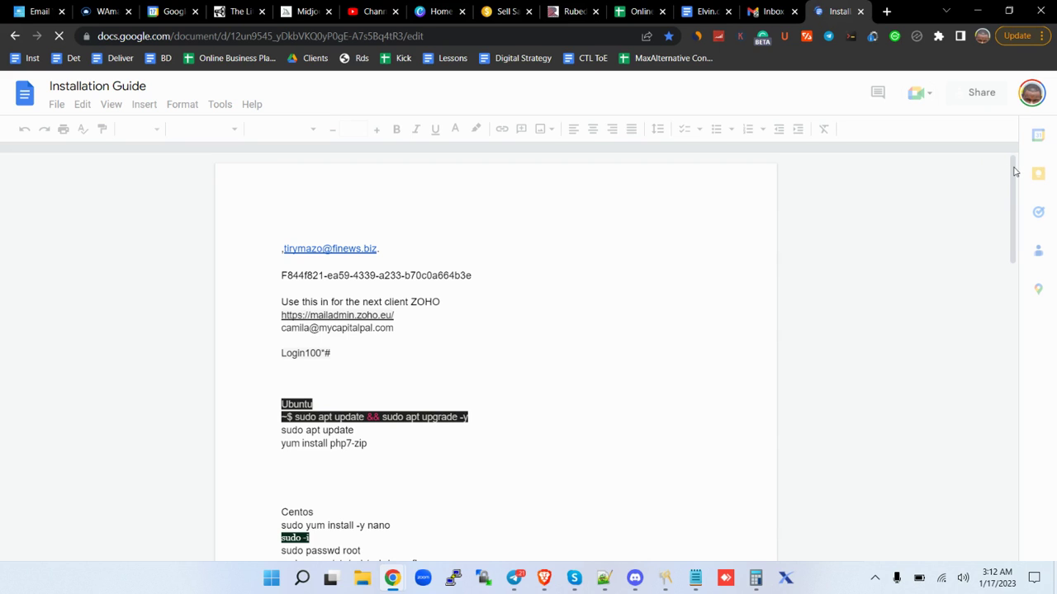
Scroll to the Bounce notes and select the second half of the Gmail app password.
left_click_drag(1016, 171, 1022, 377)
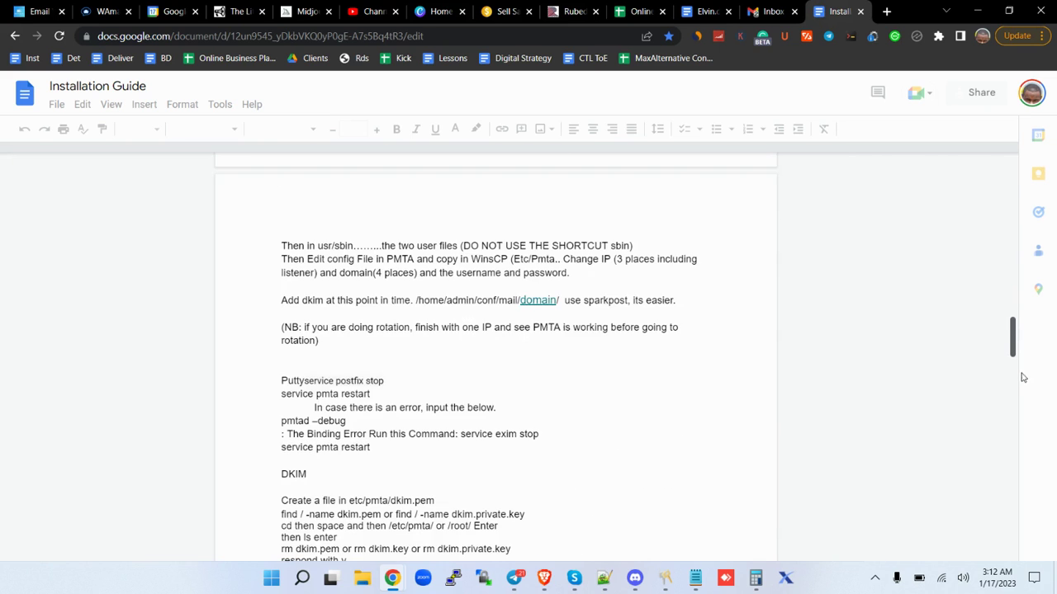
scroll(1023, 419, "down", 15)
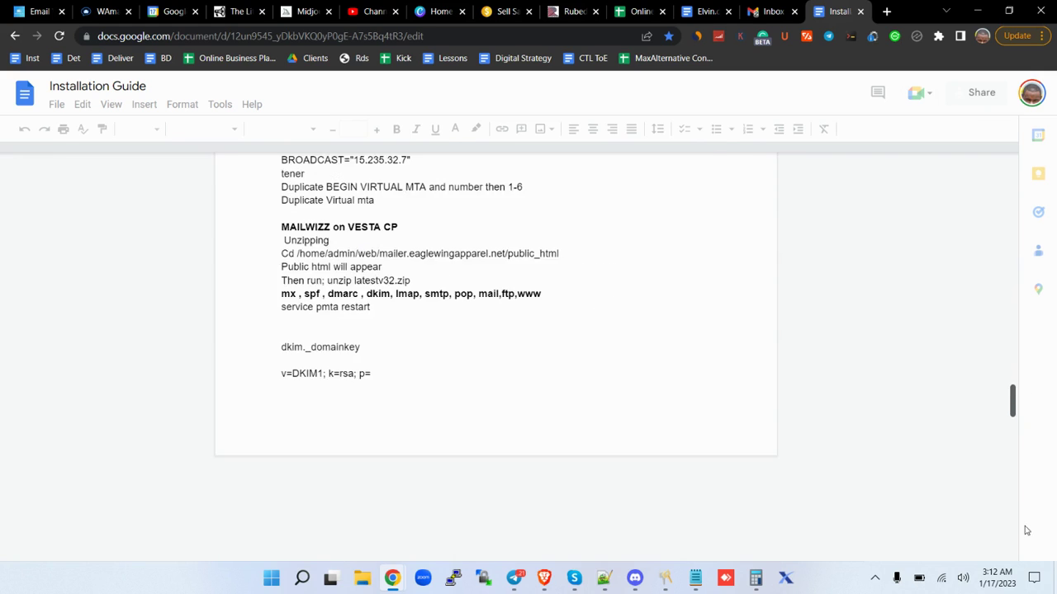
scroll(1027, 531, "up", 20)
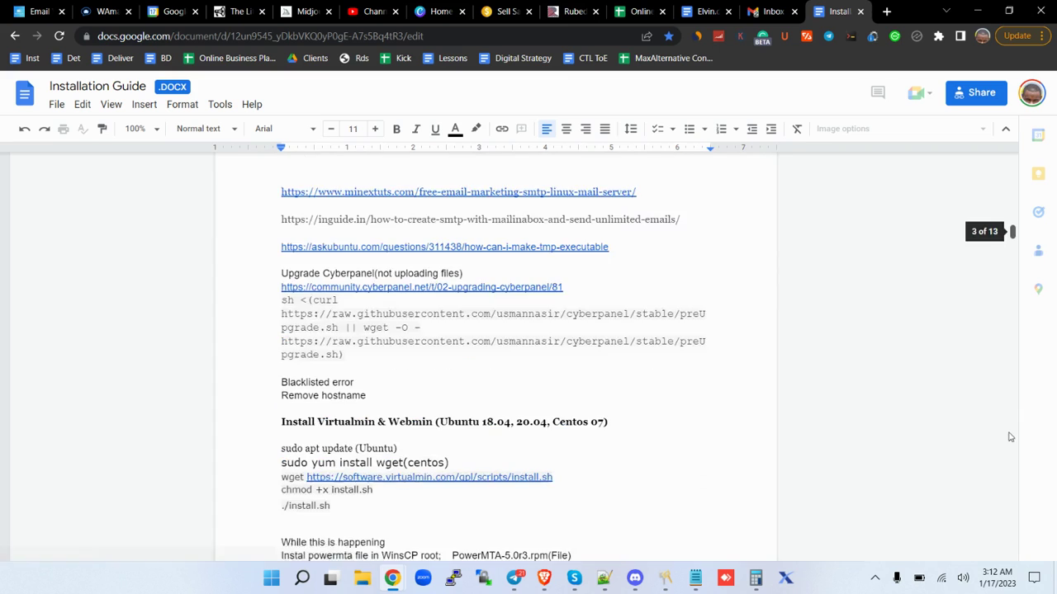
scroll(1009, 437, "down", 10)
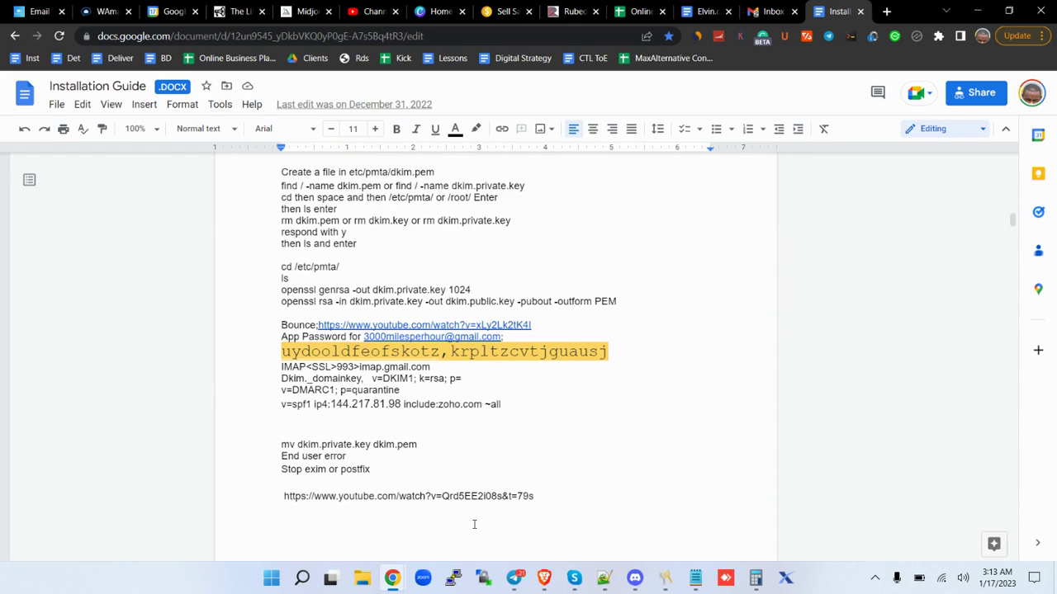
left_click_drag(452, 352, 610, 349)
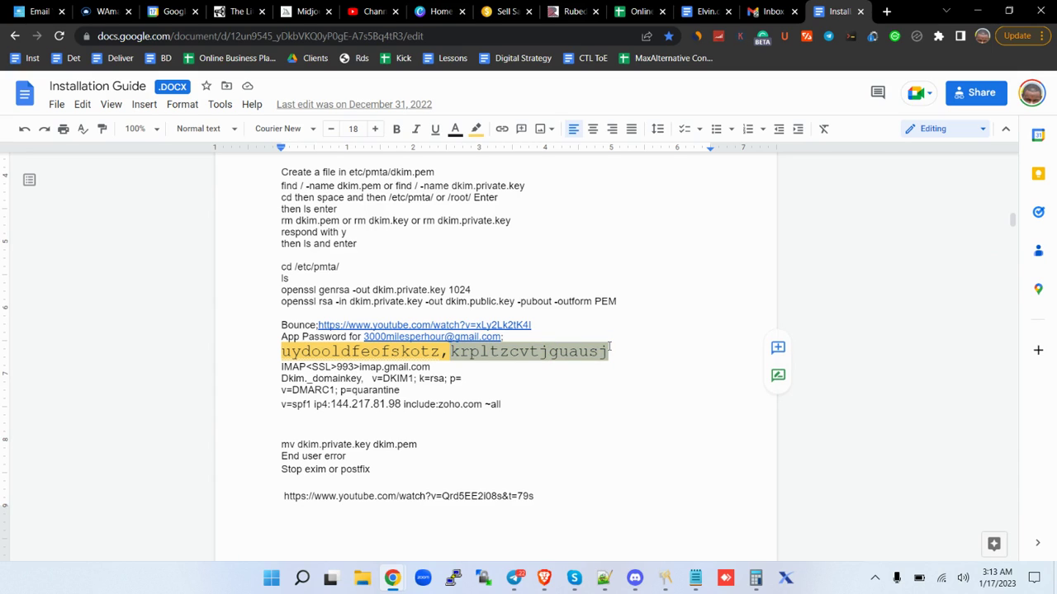
Paste the app password into the bounce server form and save; it times out on port 143.
left_click(544, 579)
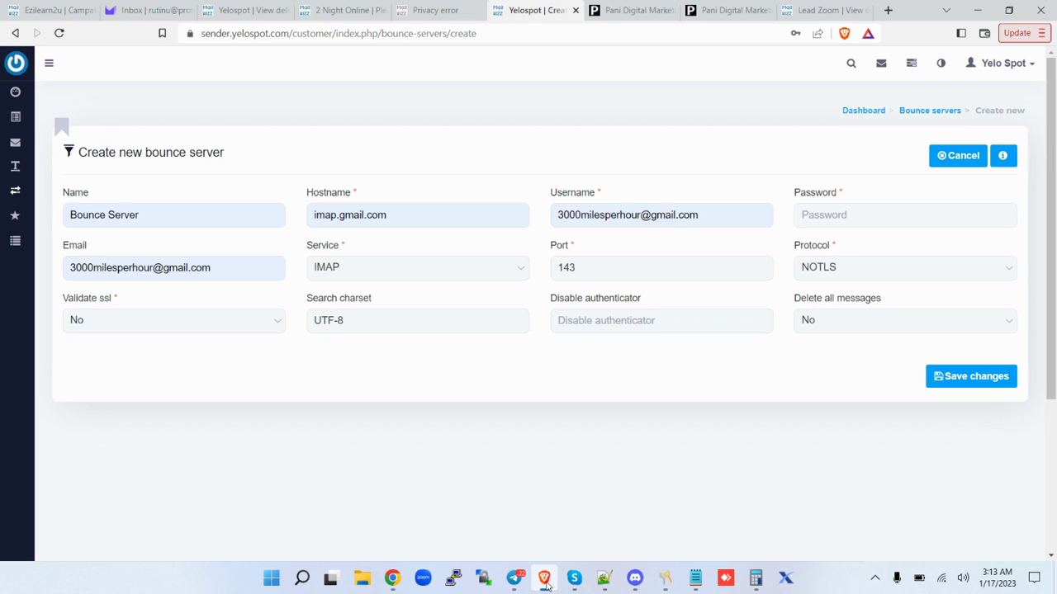
left_click(845, 224)
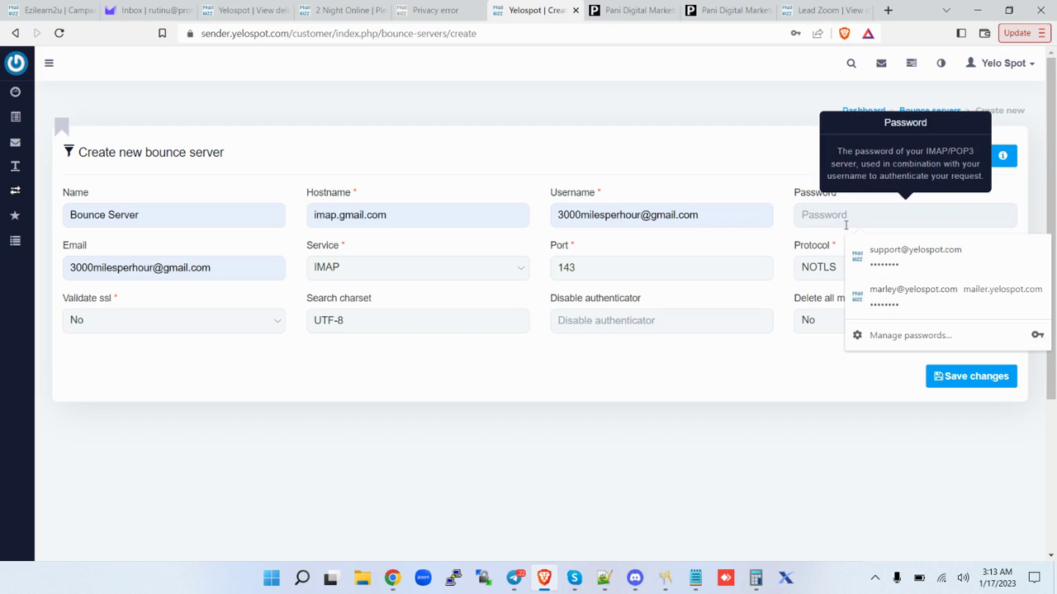
key("ctrl+v")
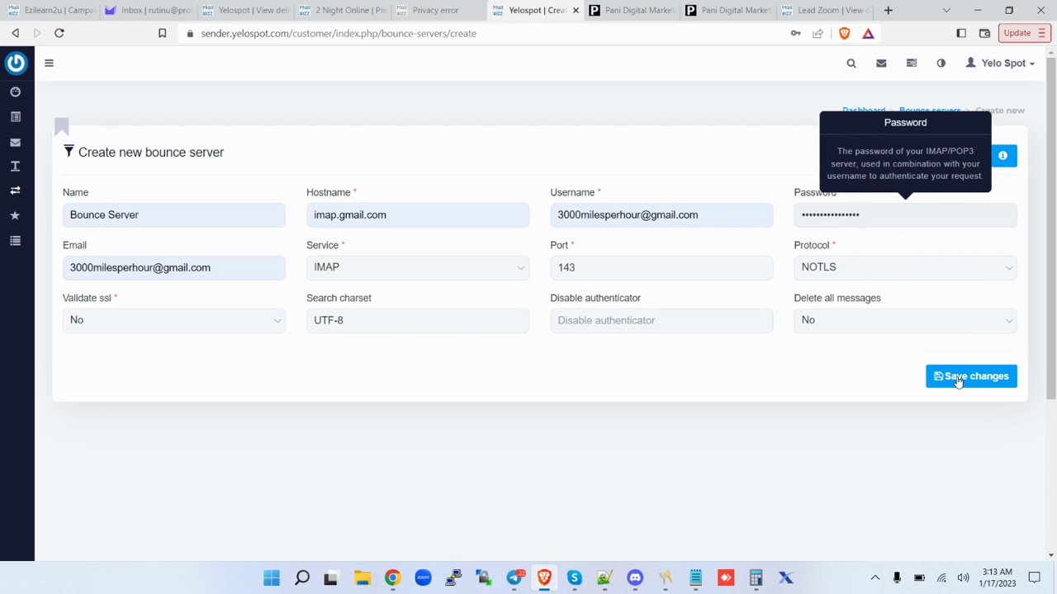
left_click(958, 379)
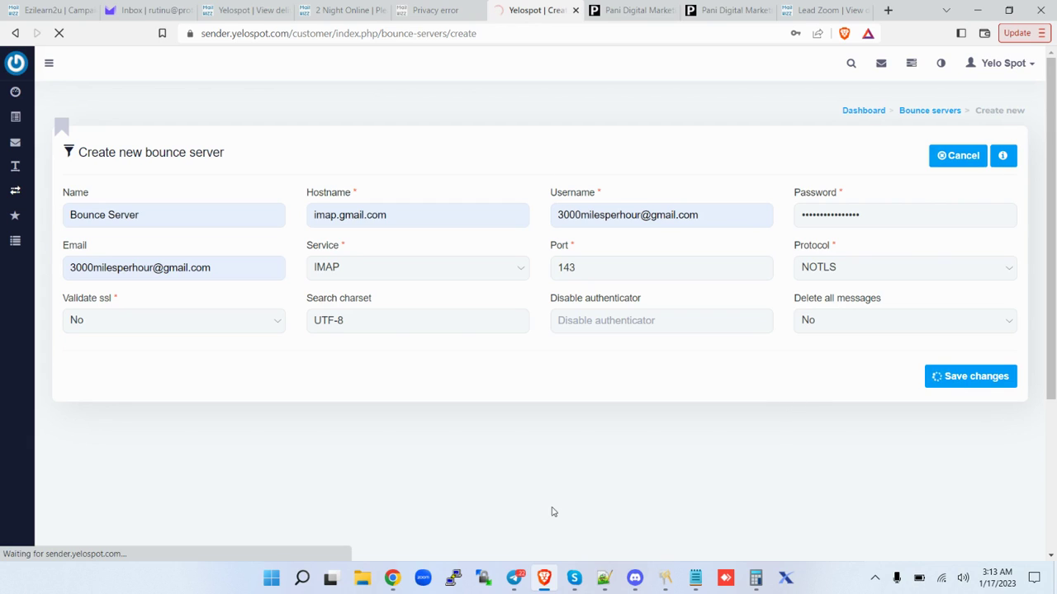
Check the Installation Guide notes, then return to the Yelospot bounce server form.
mouse_move(393, 581)
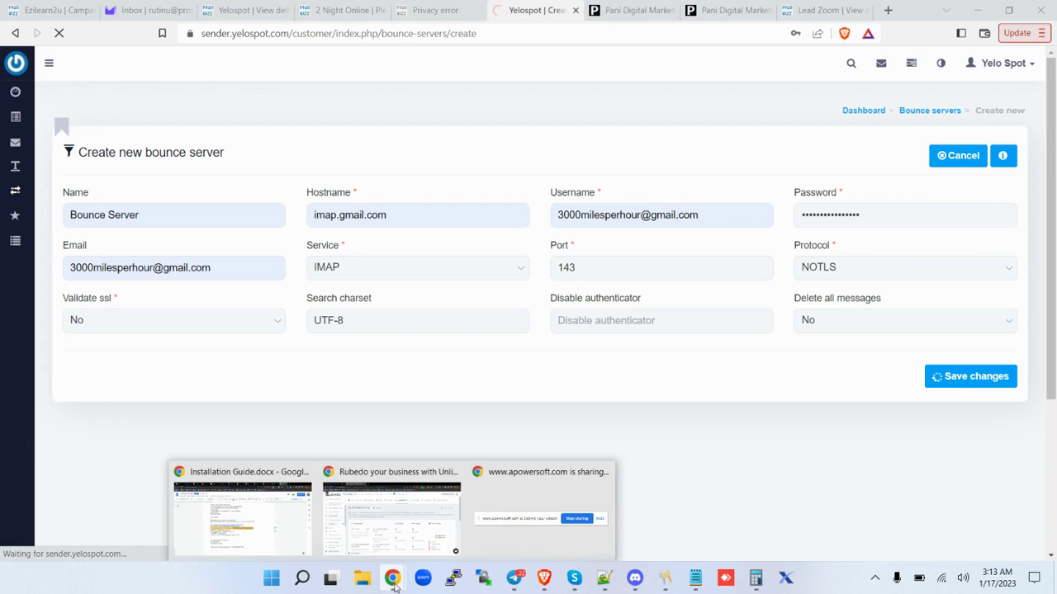
left_click(279, 530)
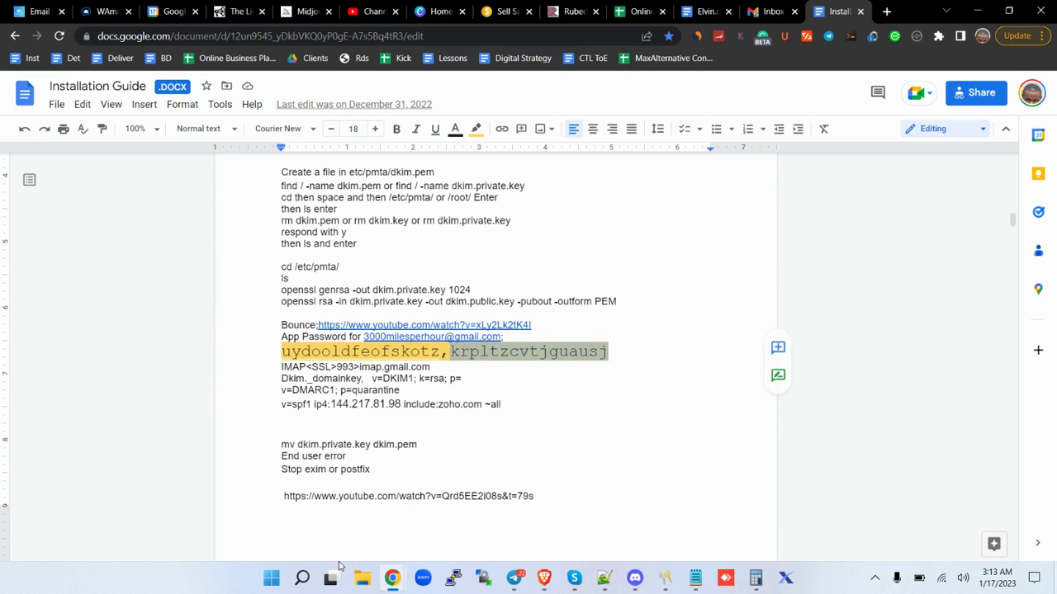
mouse_move(402, 586)
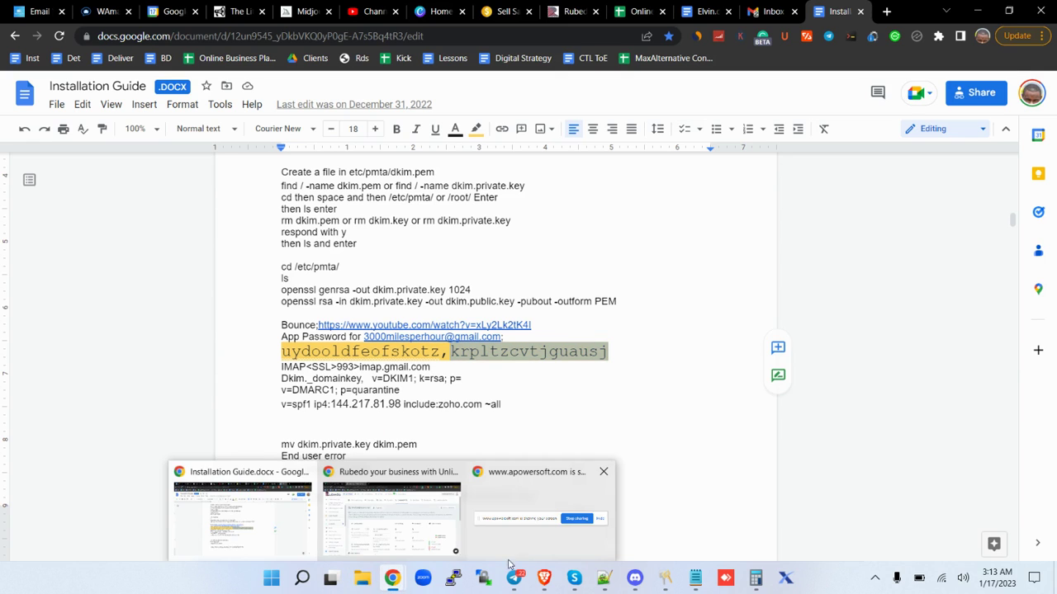
left_click(545, 582)
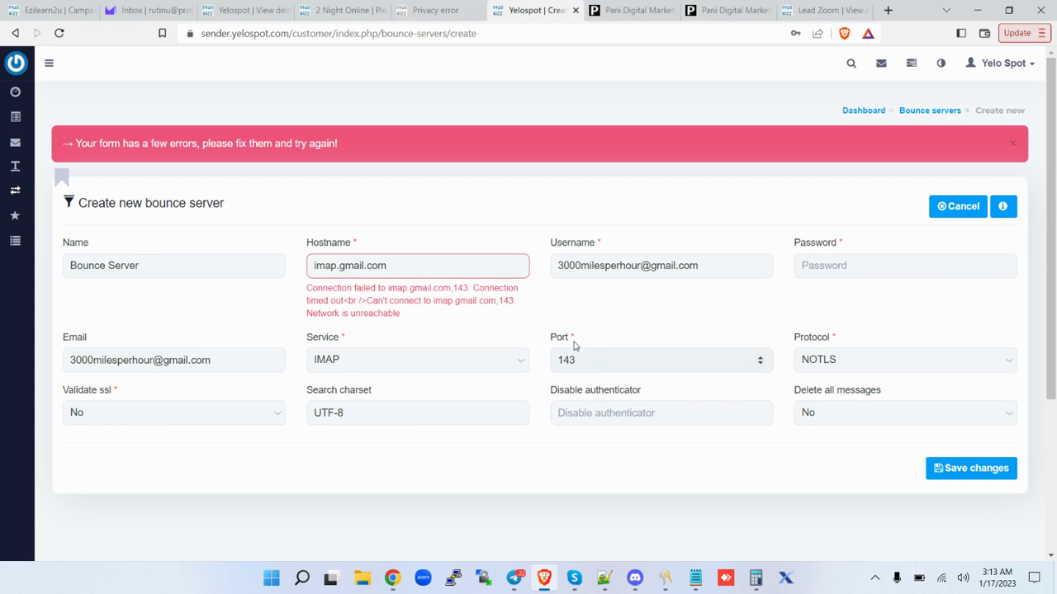
Change the server port from 143 to 993 and set Validate ssl to Yes.
left_click(595, 361)
key("BackSpace")
key("BackSpace")
key("BackSpace")
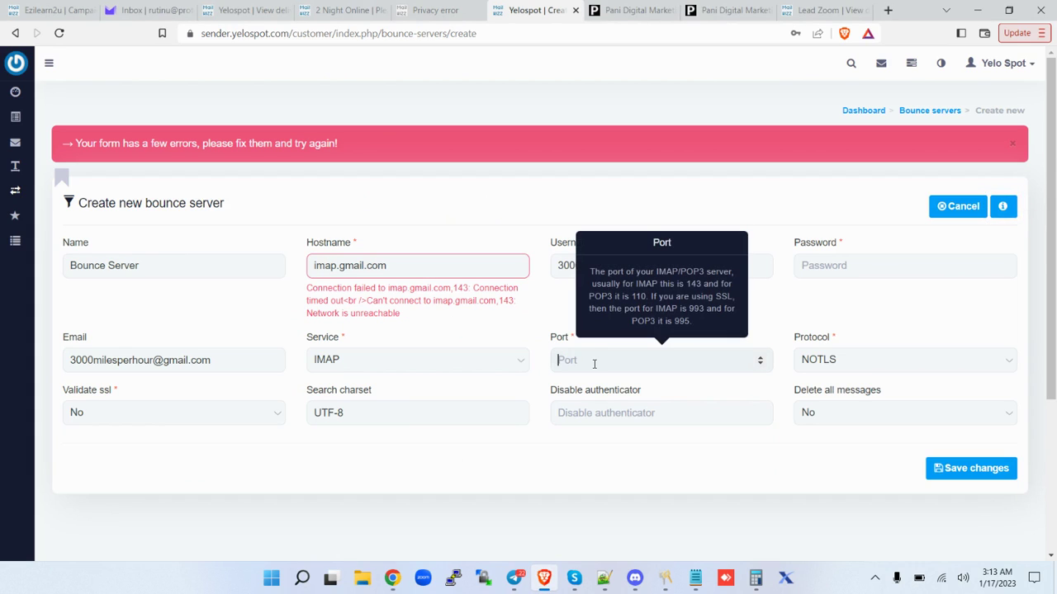
type("993")
left_click(219, 414)
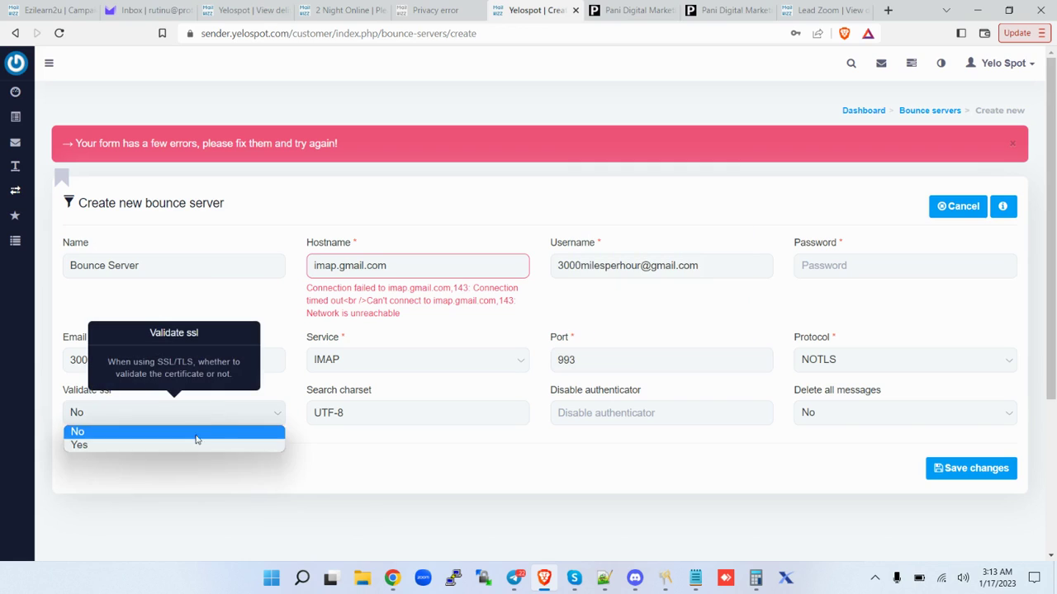
left_click(188, 447)
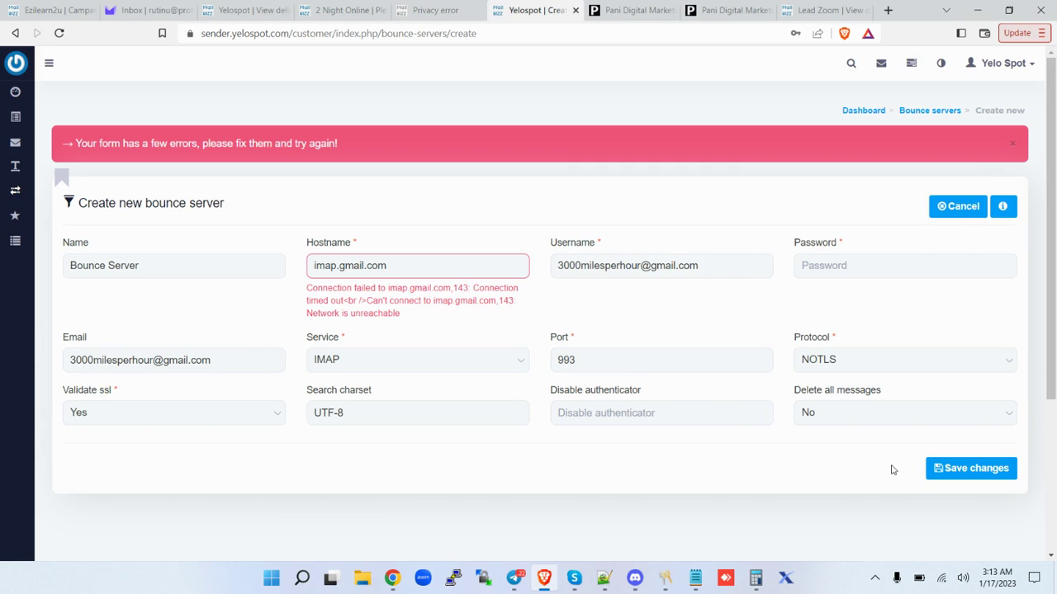
Re-paste the app password and save, which returns an IMAP connection broken error.
left_click(828, 266)
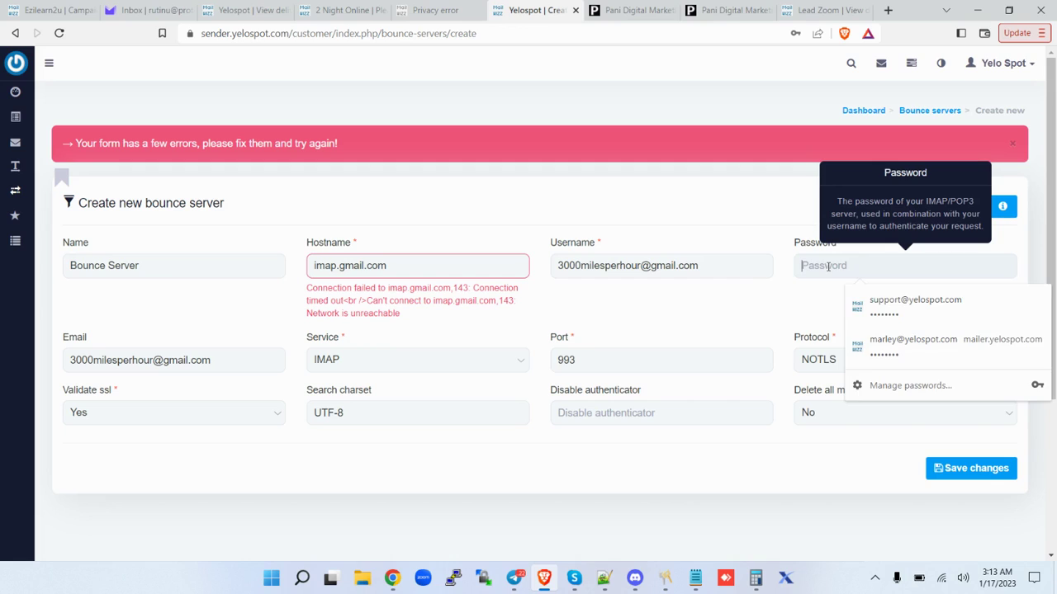
key("ctrl+v")
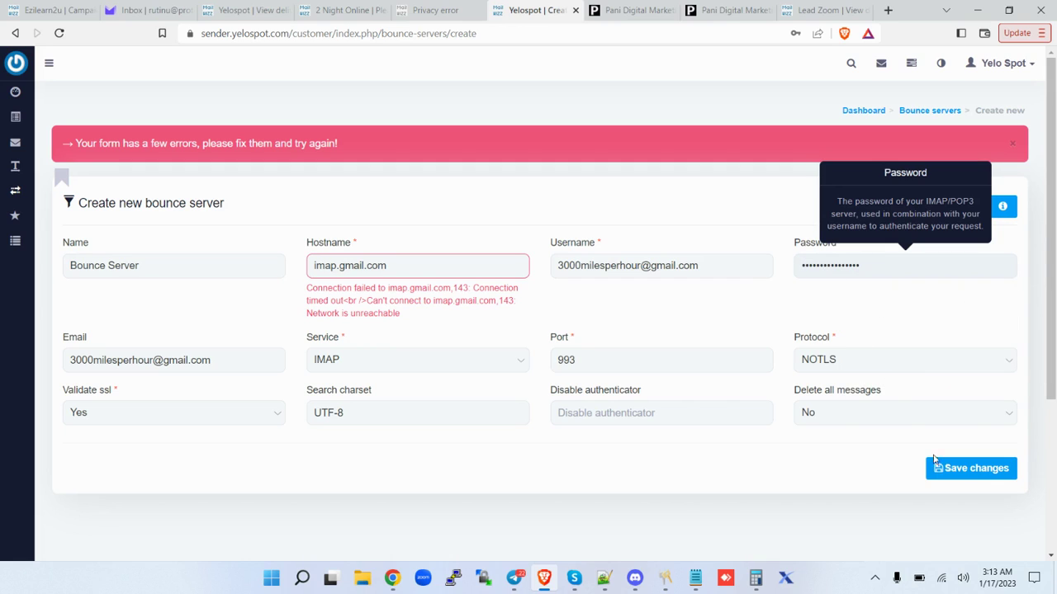
left_click(964, 478)
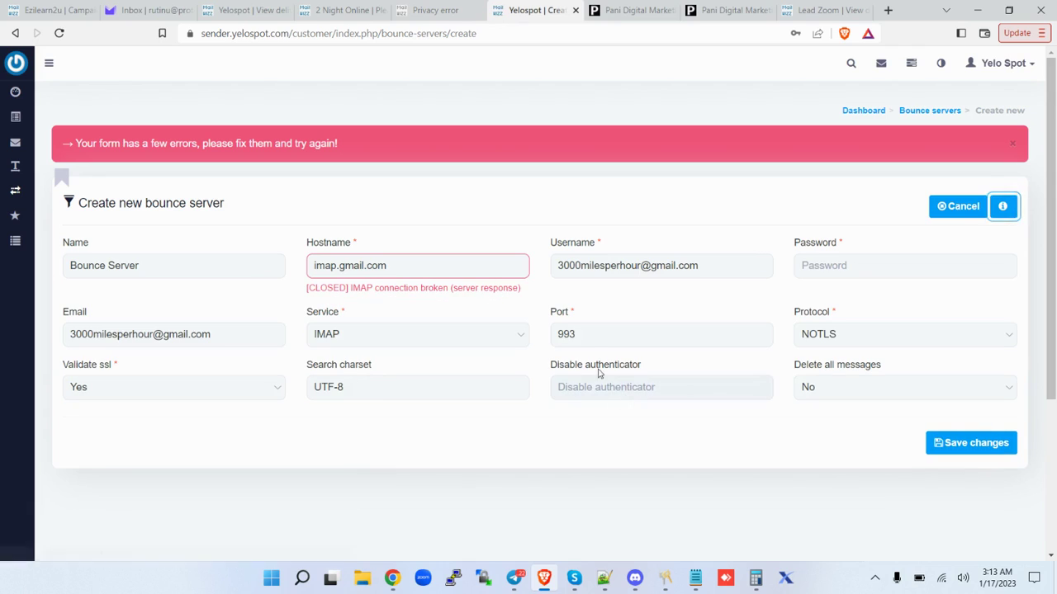
left_click(486, 269)
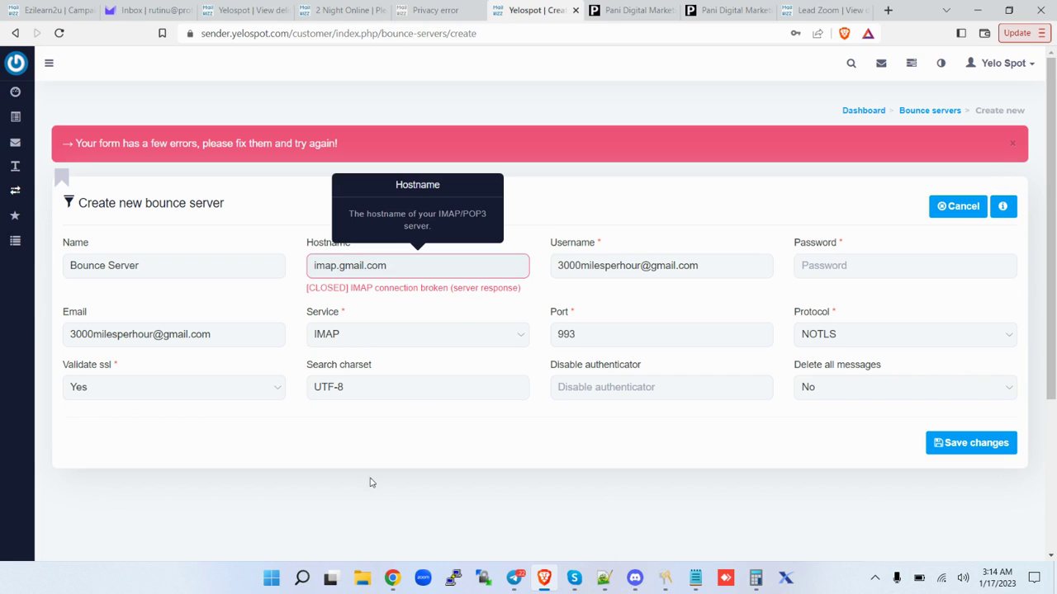
mouse_move(397, 578)
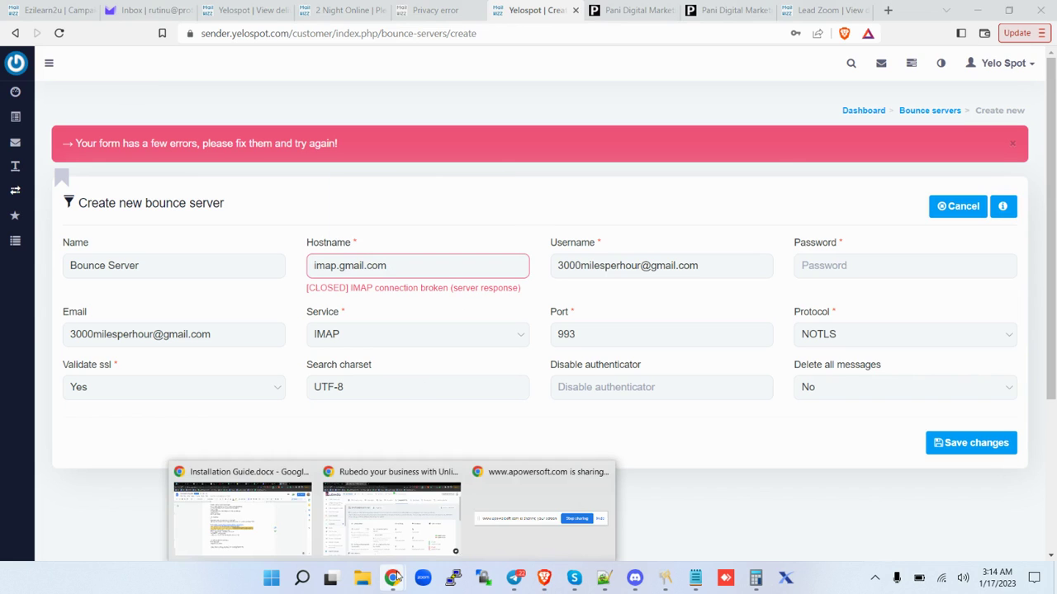
left_click(264, 512)
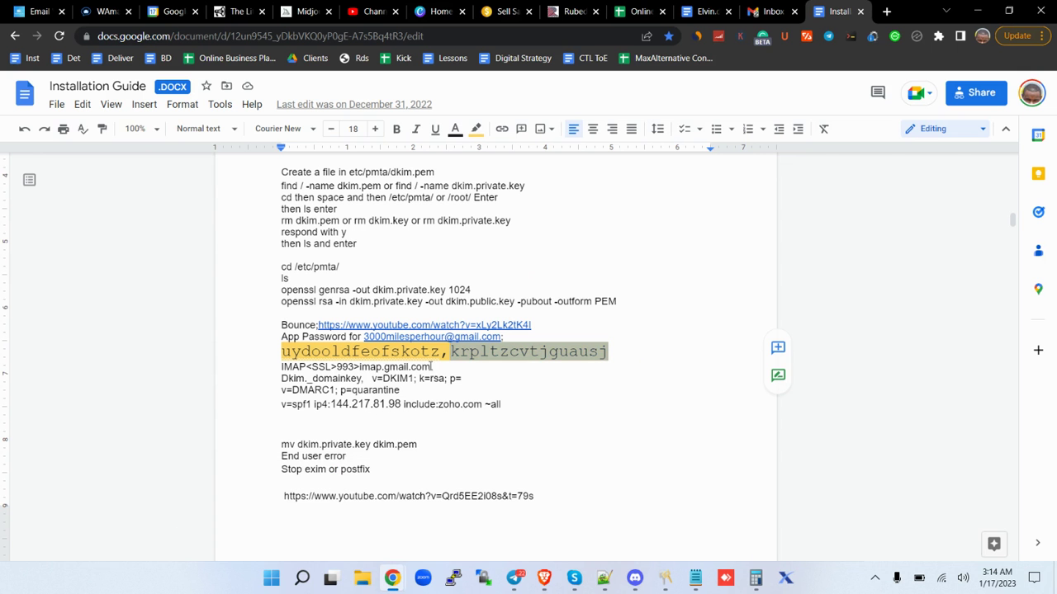
left_click_drag(443, 352, 282, 352)
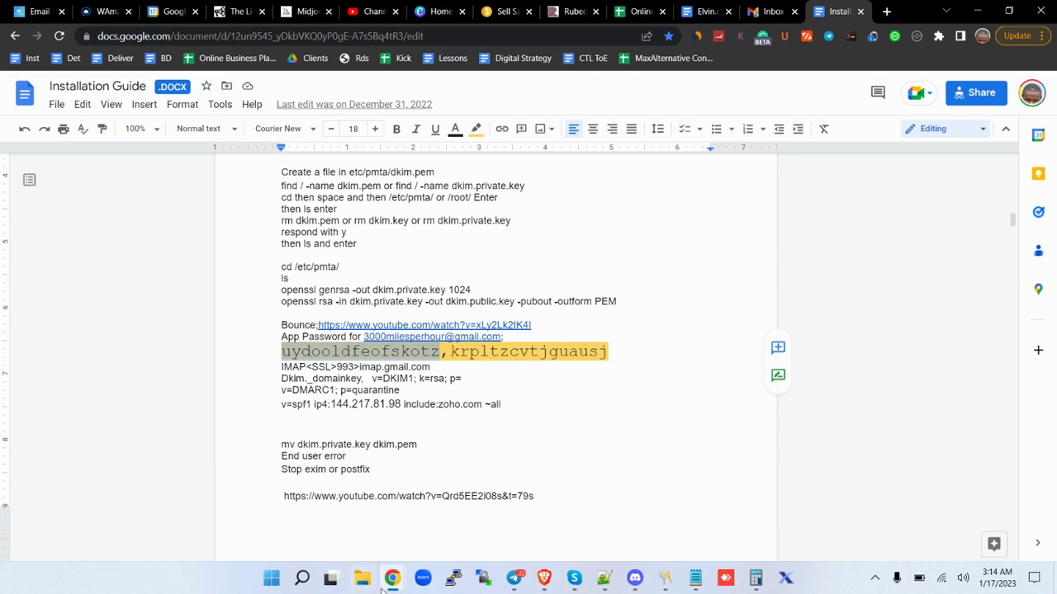
mouse_move(393, 583)
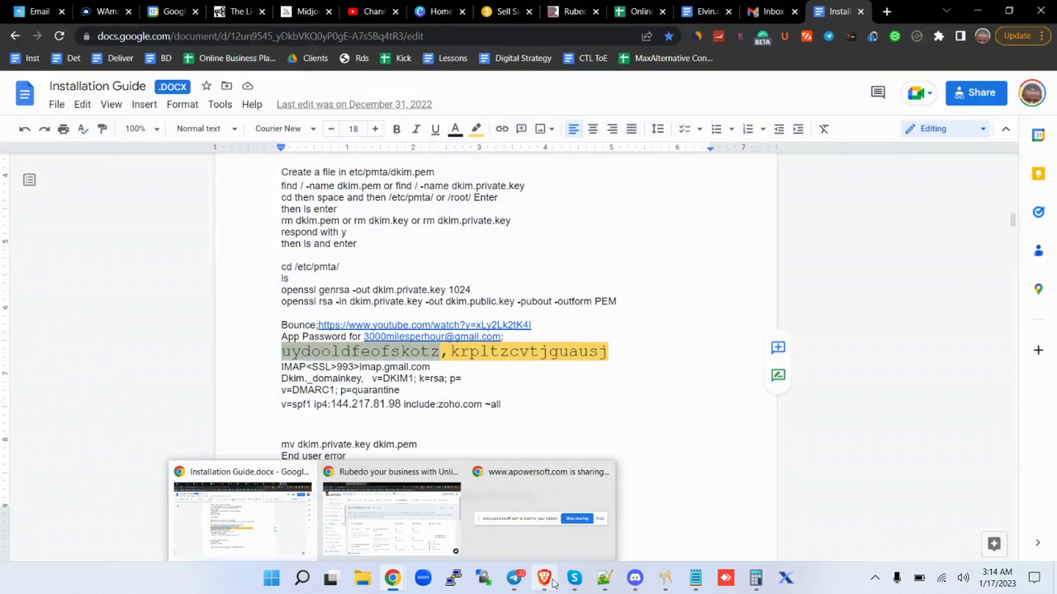
left_click(544, 580)
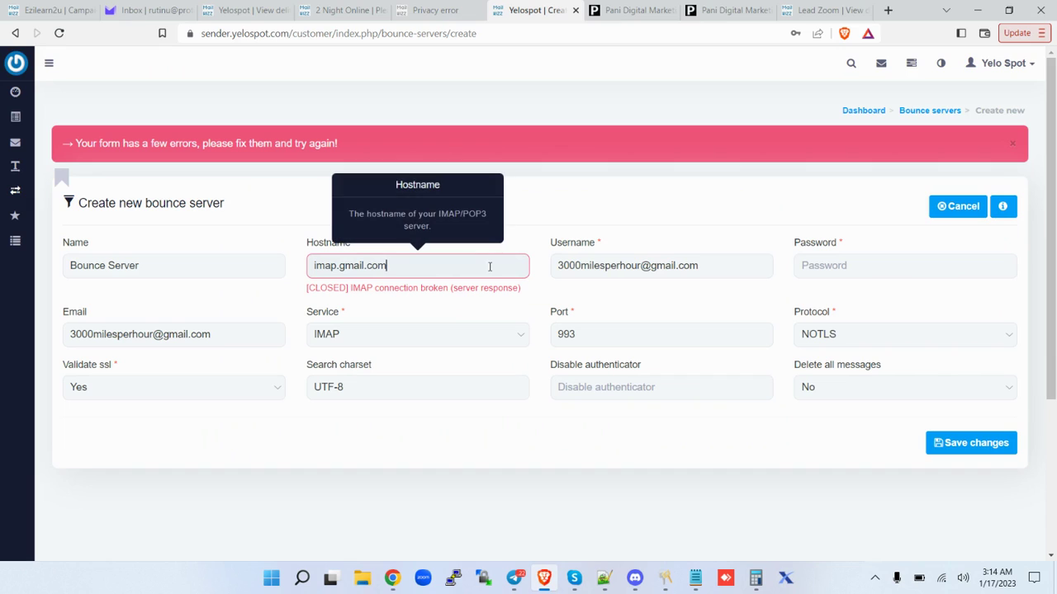
Paste the app password, set Protocol to SSL and Validate ssl to No, then save successfully.
left_click(314, 268)
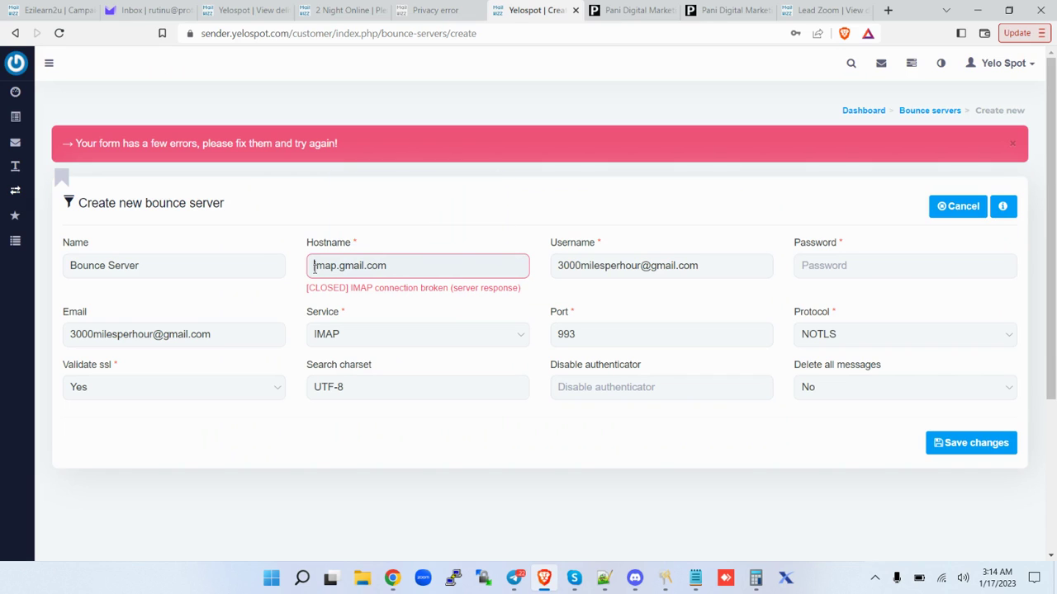
left_click(717, 272)
left_click(836, 264)
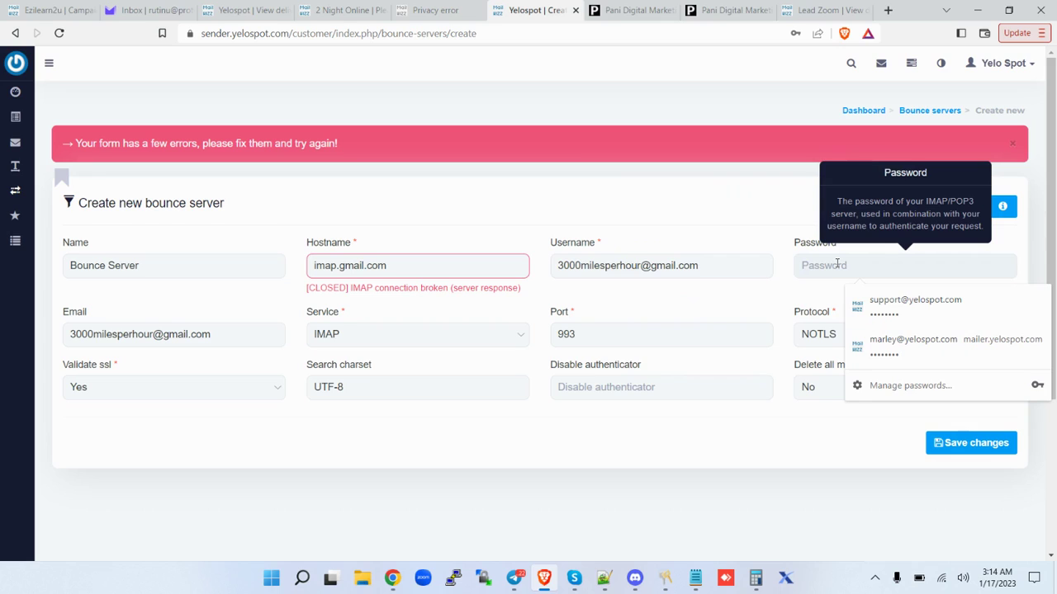
key("ctrl+v")
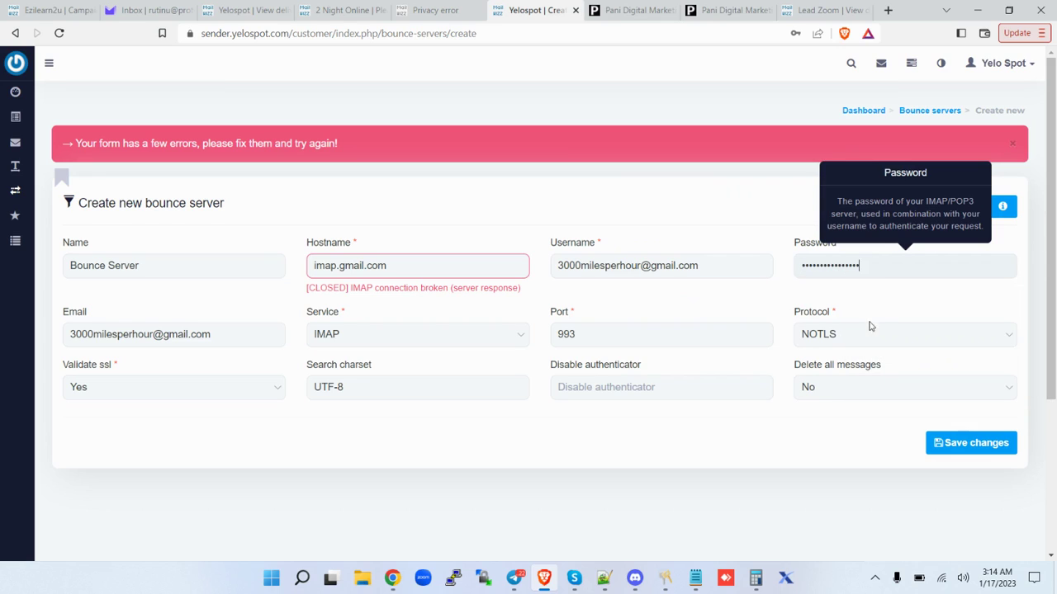
left_click(872, 334)
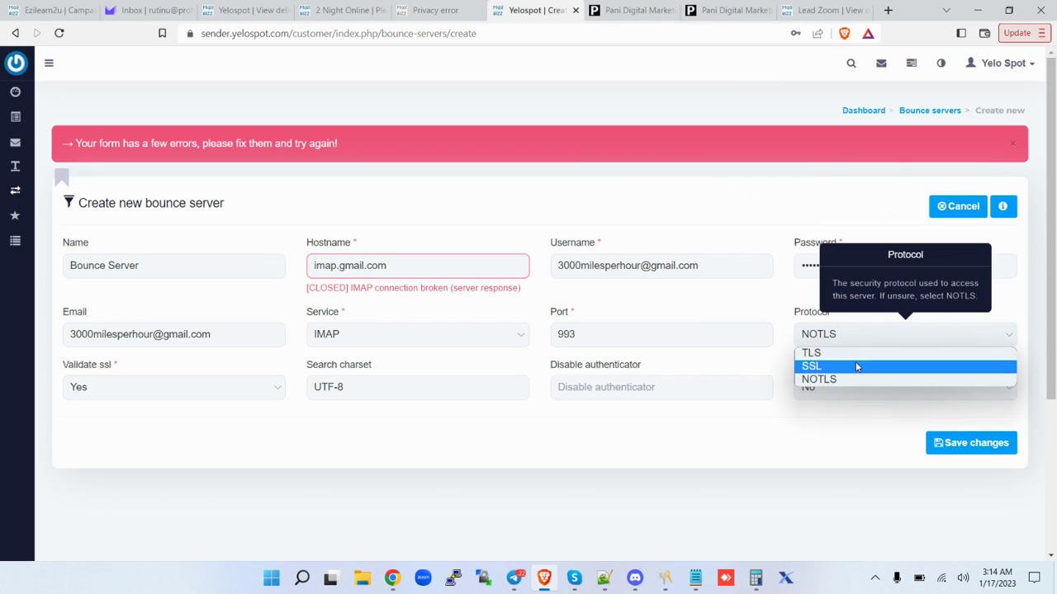
left_click(856, 366)
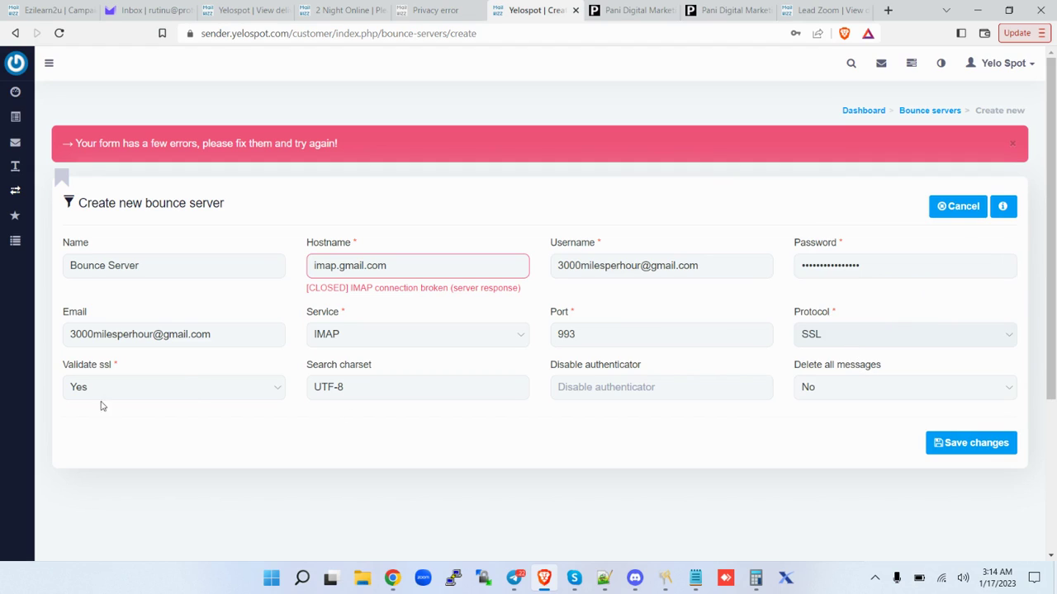
left_click(191, 393)
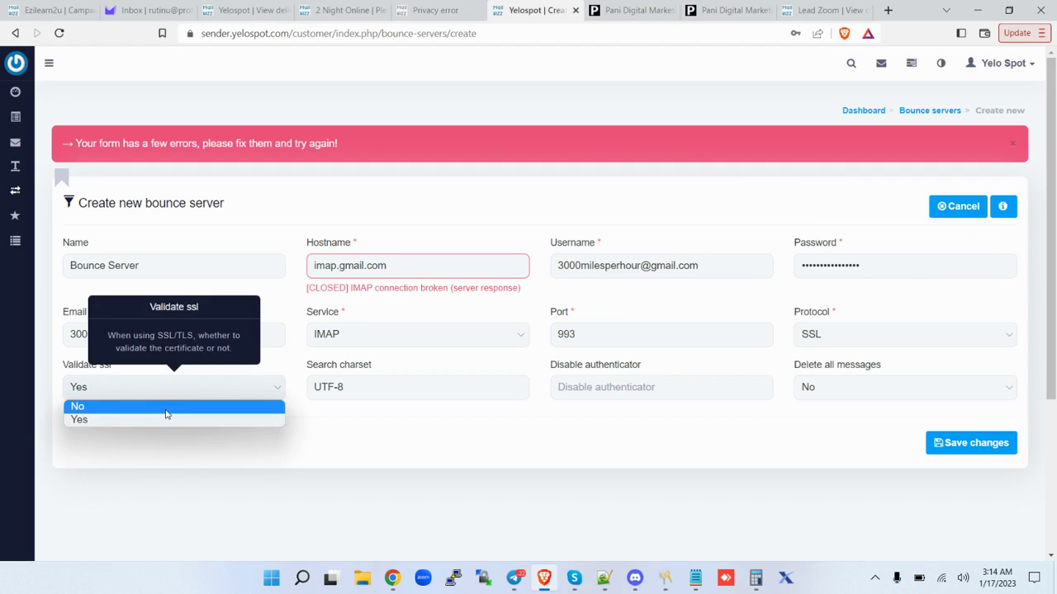
left_click(166, 407)
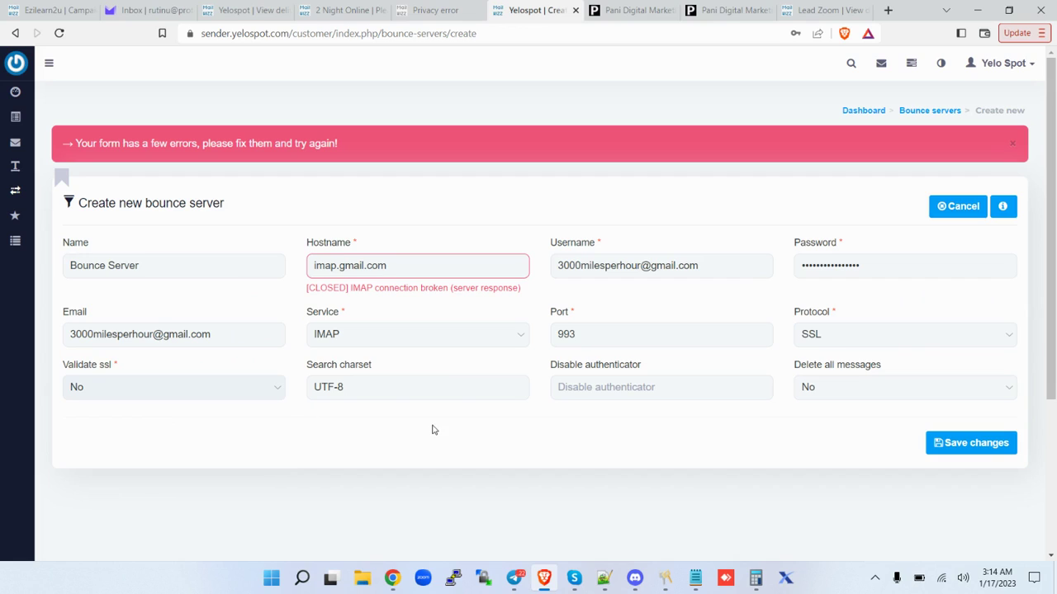
left_click(975, 446)
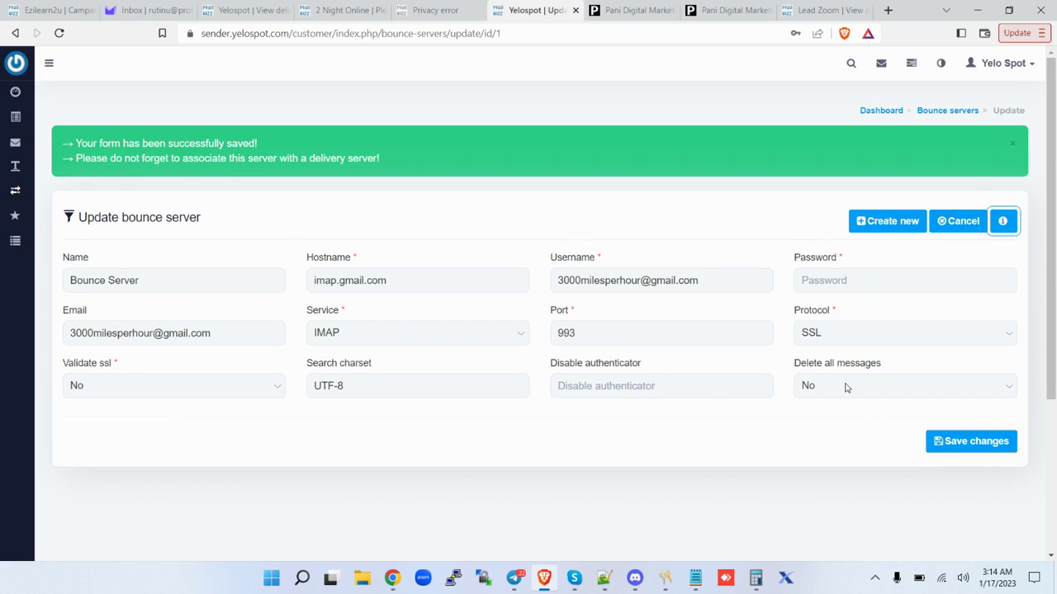
Open Bounce servers from the Servers sidebar menu to see imap.gmail.com Active on 993 SSL.
mouse_move(15, 190)
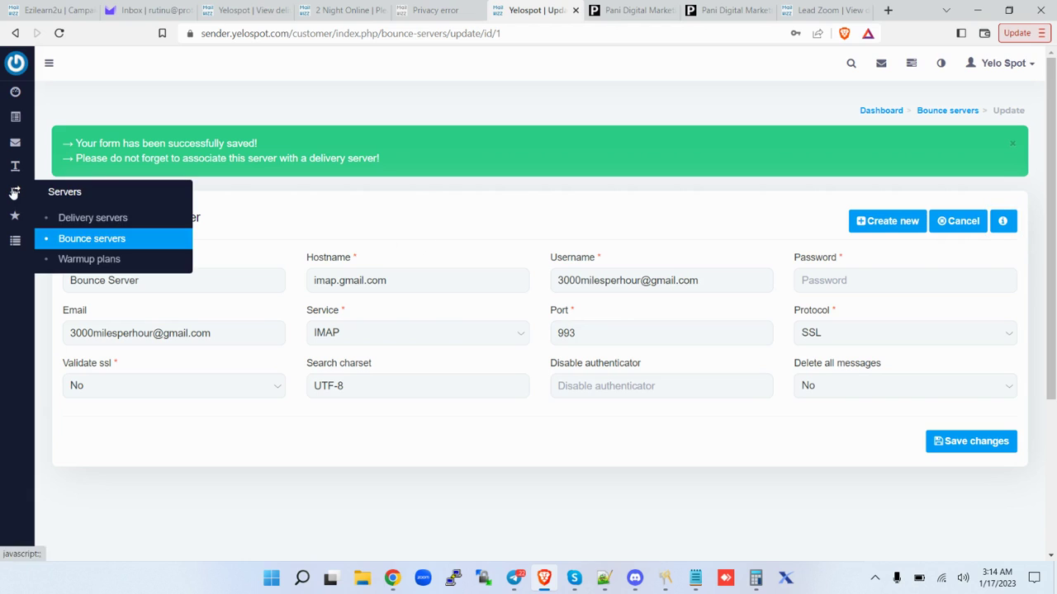
left_click(88, 239)
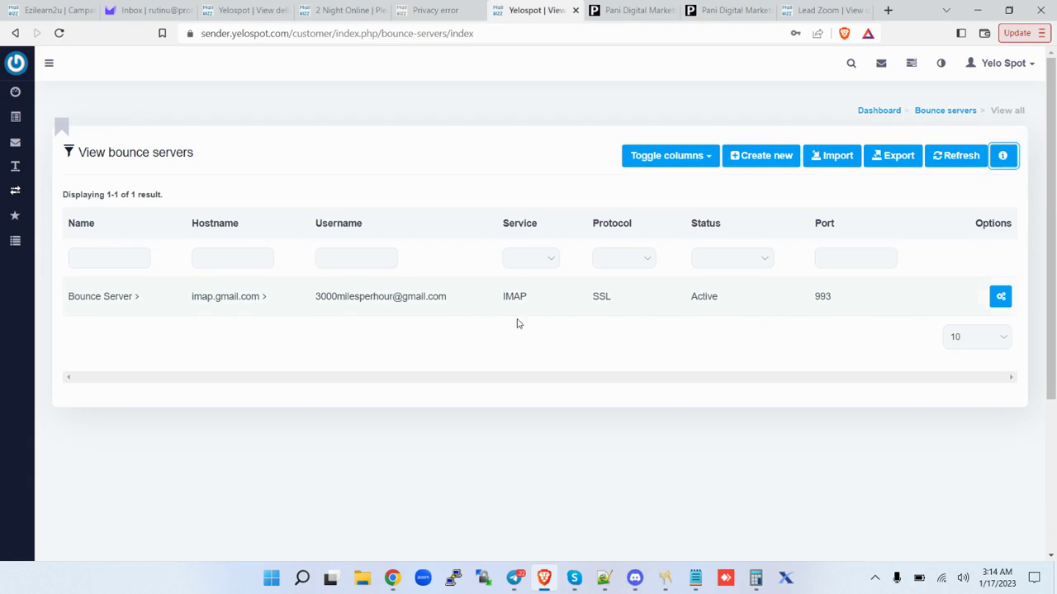